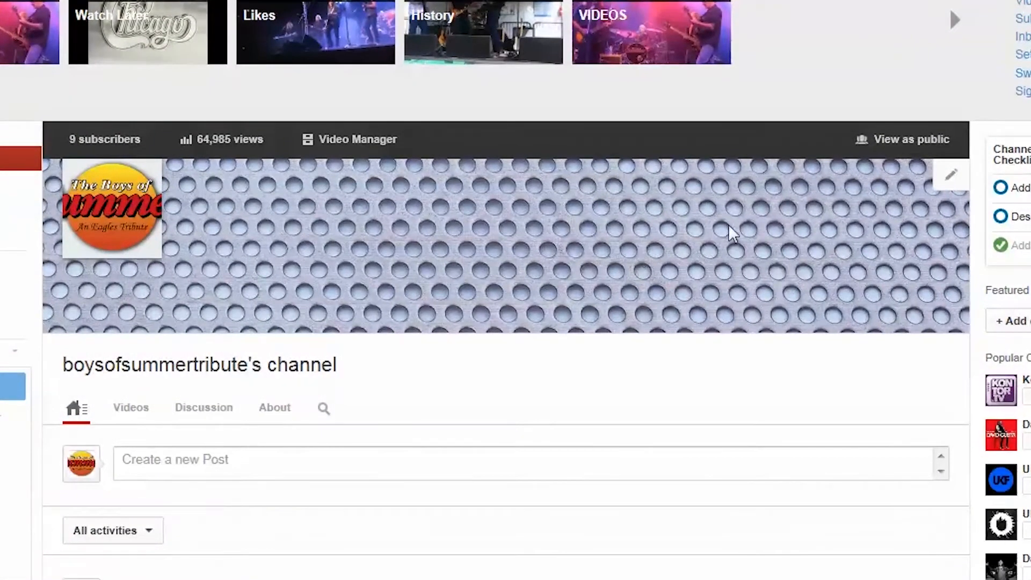
# Open the channel art for editing, look through the Gallery and choose the Boys of Summer logo from the YouTube Channel Art album.
pyautogui.click(949, 180)
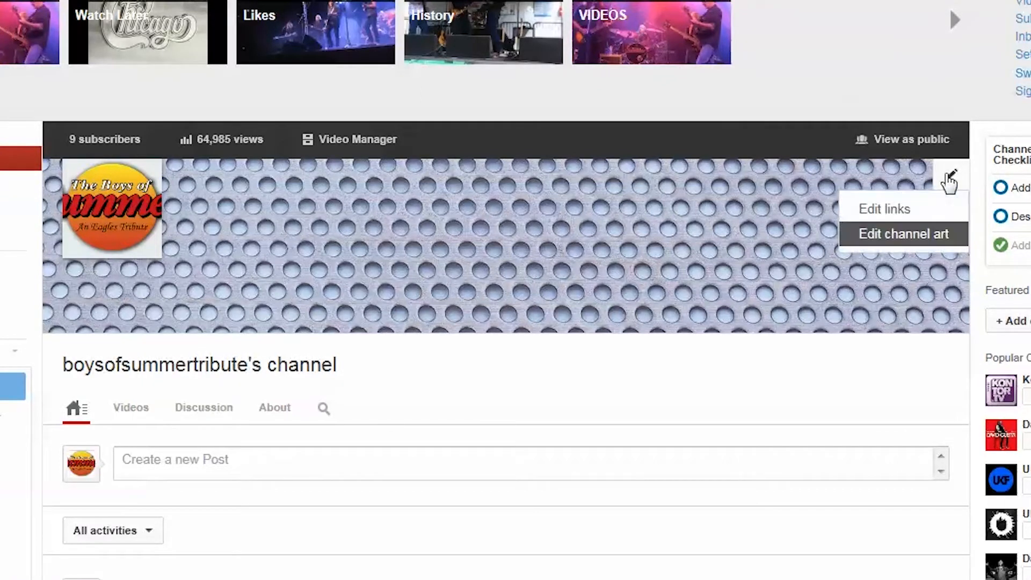
pyautogui.click(902, 233)
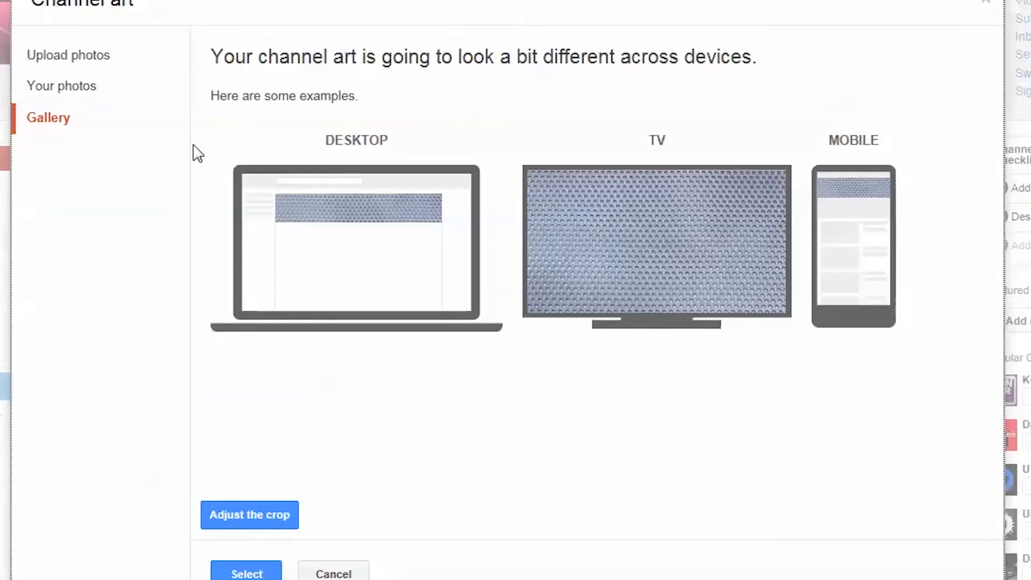
pyautogui.click(58, 120)
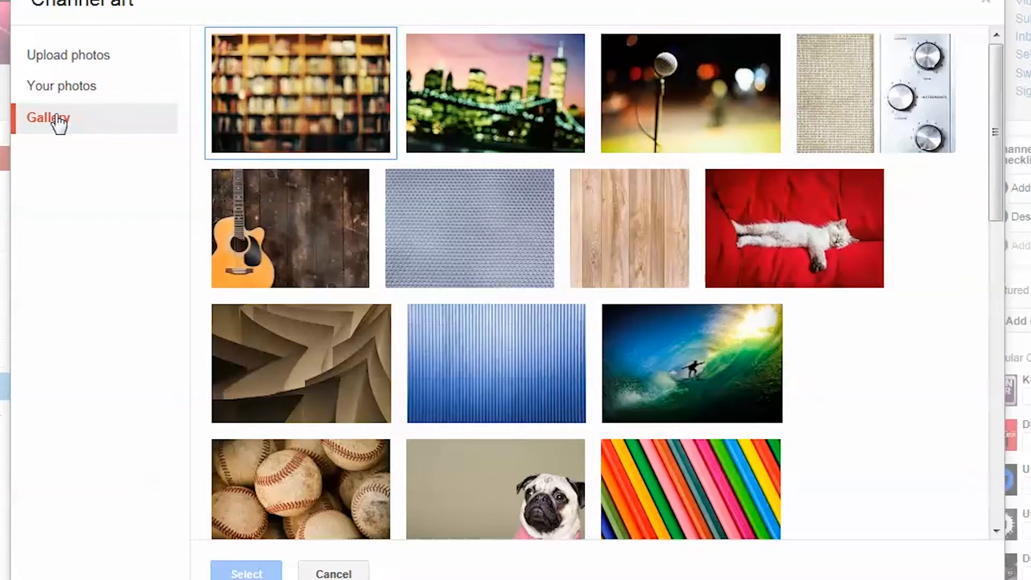
pyautogui.click(35, 92)
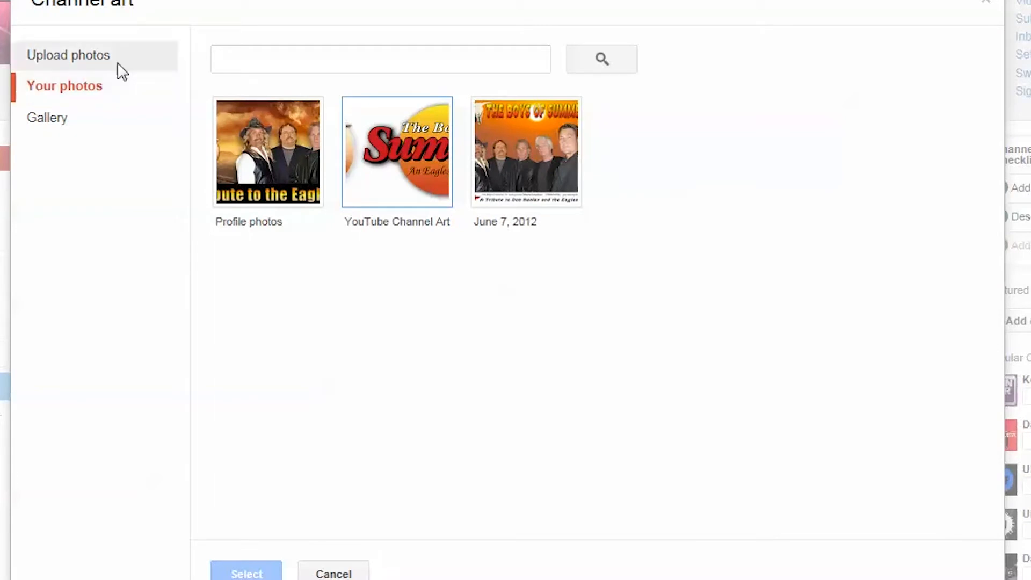
pyautogui.click(383, 167)
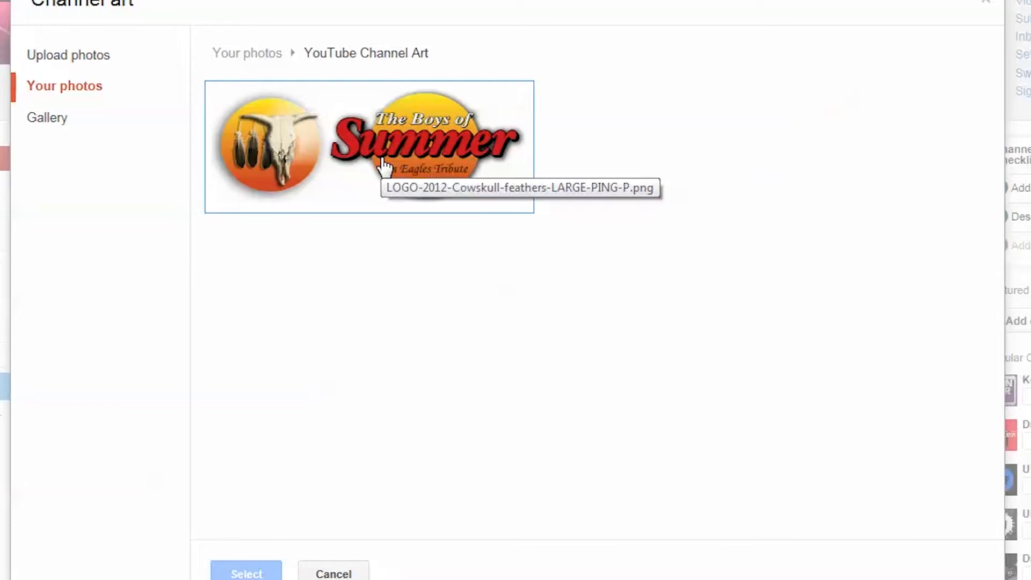
pyautogui.click(384, 167)
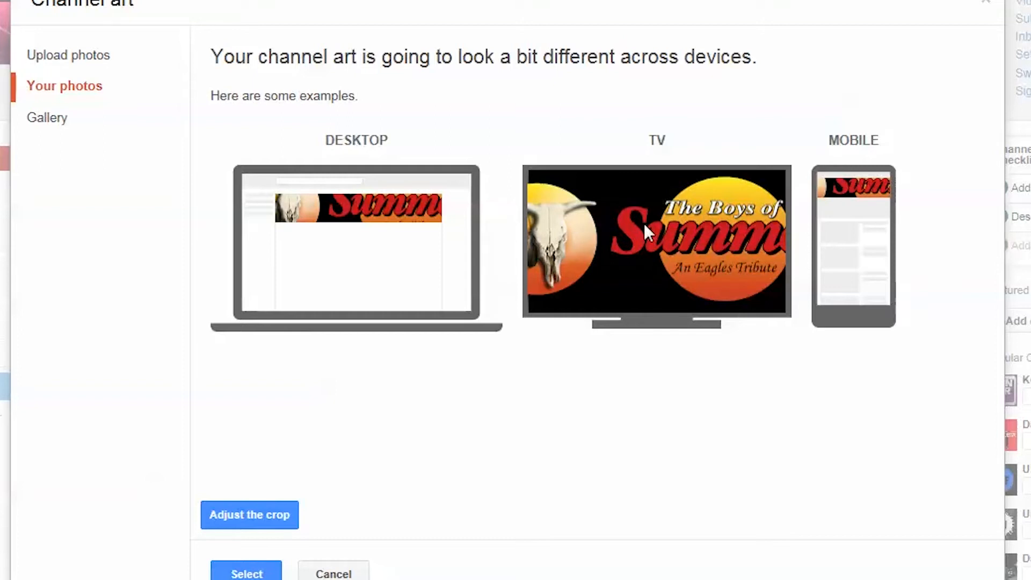
# Adjust the crop region over the Boys of Summer lettering and apply the logo as channel art.
pyautogui.click(257, 517)
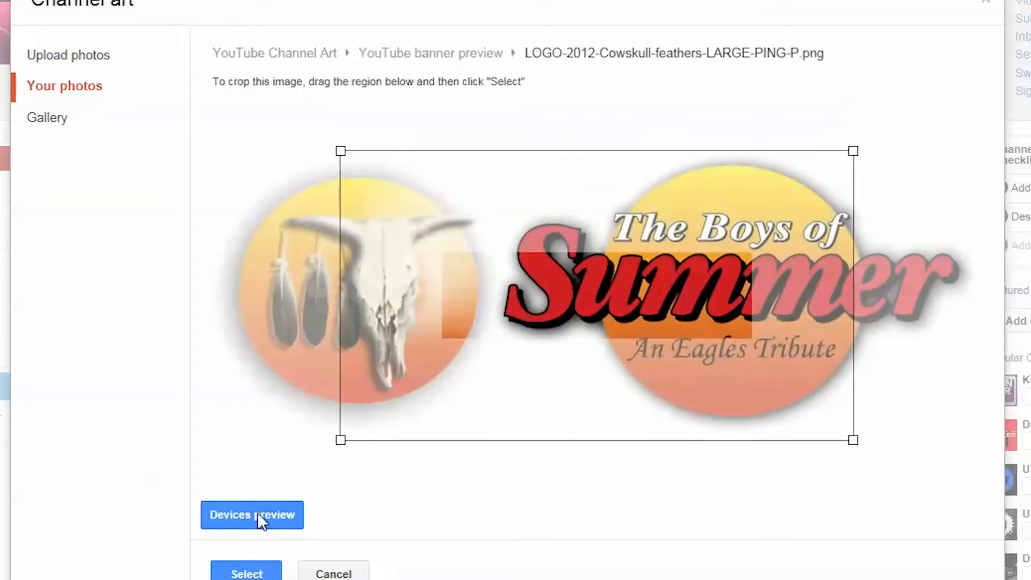
pyautogui.moveTo(368, 375)
pyautogui.mouseDown()
pyautogui.moveTo(446, 350)
pyautogui.moveTo(374, 383)
pyautogui.mouseUp()
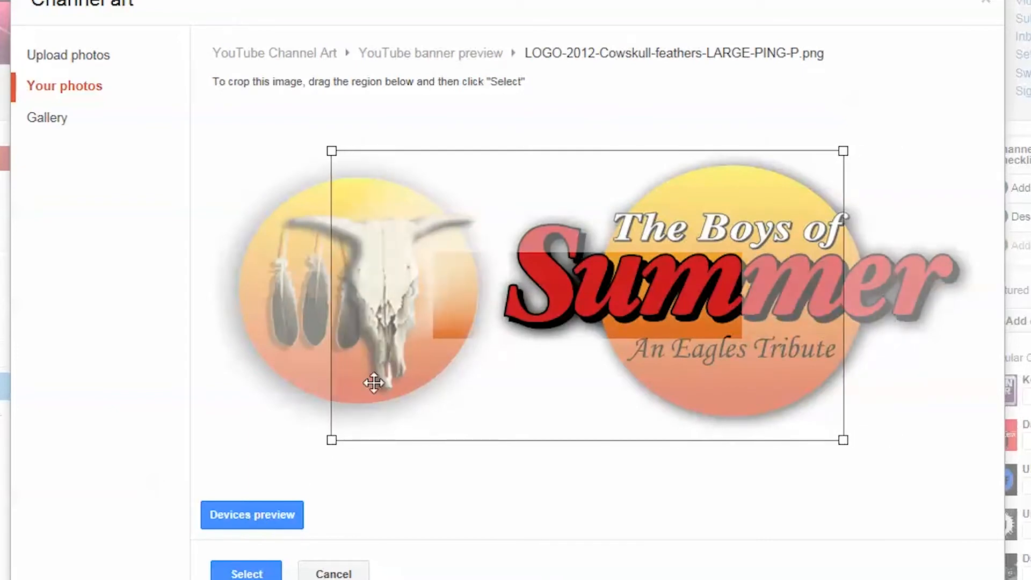
pyautogui.moveTo(324, 437); pyautogui.dragTo(167, 523)
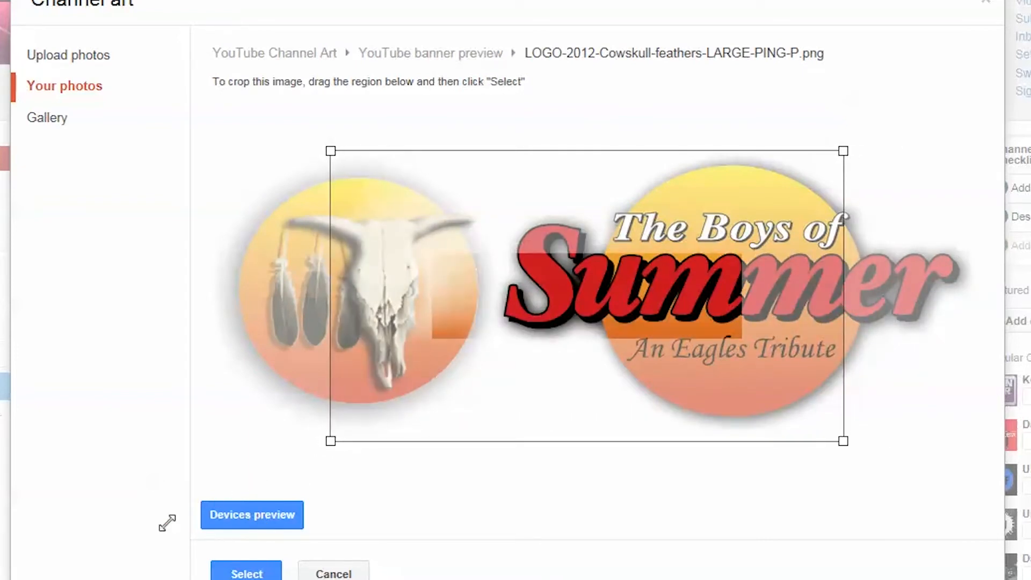
pyautogui.moveTo(413, 404); pyautogui.dragTo(452, 371)
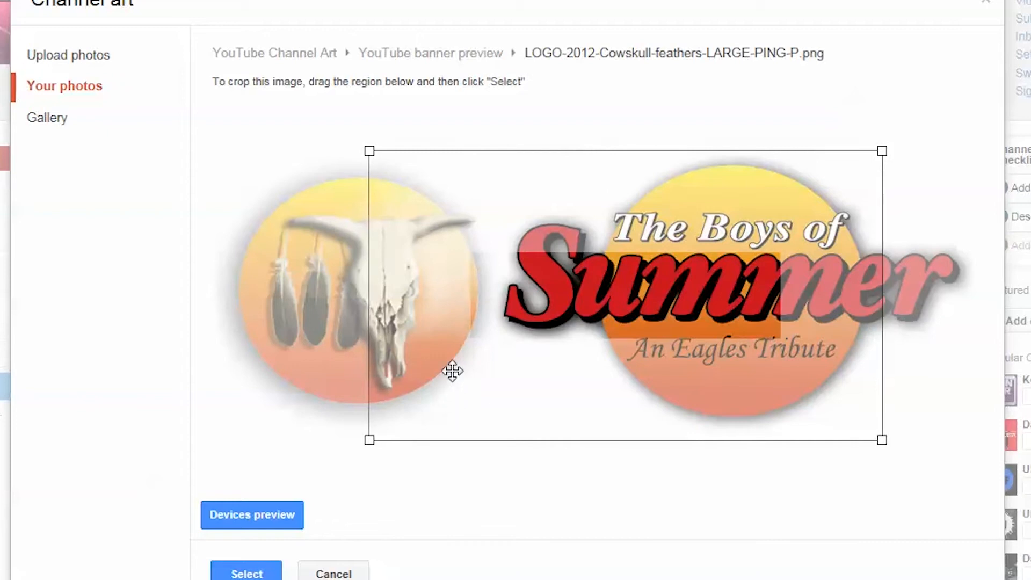
pyautogui.moveTo(368, 436); pyautogui.dragTo(254, 485)
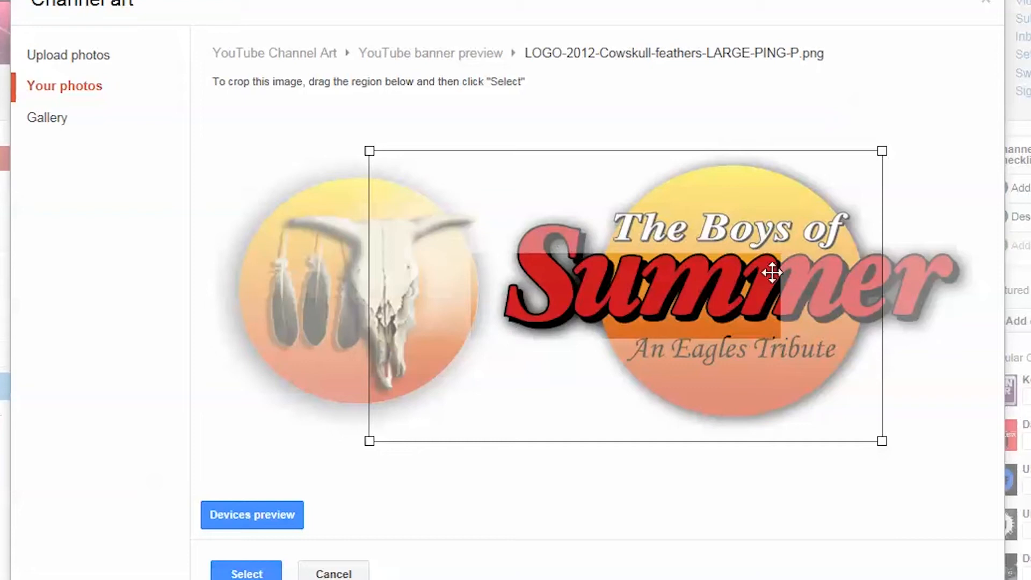
pyautogui.moveTo(539, 269); pyautogui.dragTo(534, 228)
pyautogui.moveTo(863, 152); pyautogui.dragTo(917, 159)
pyautogui.moveTo(721, 299); pyautogui.dragTo(838, 265)
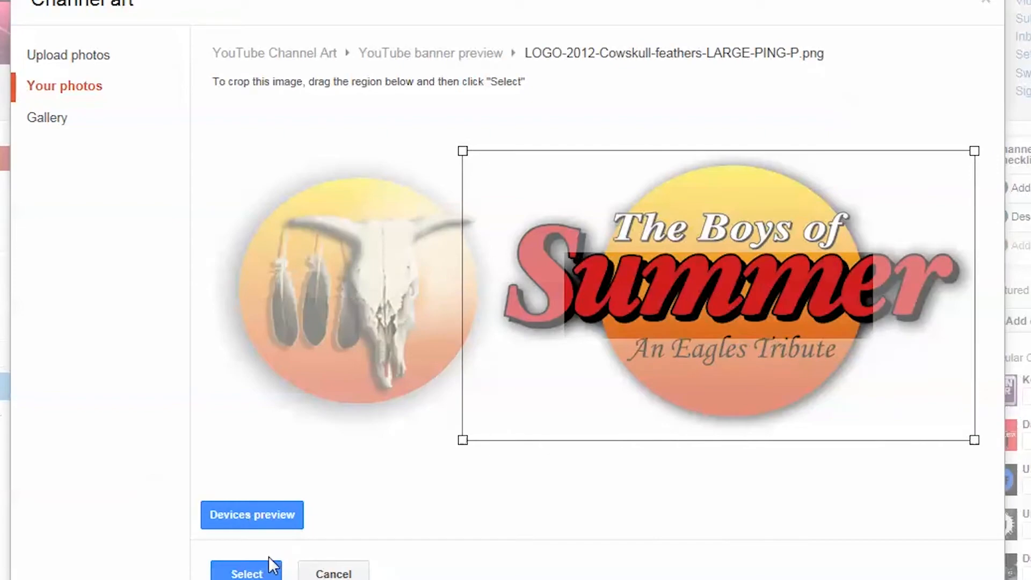
pyautogui.click(247, 574)
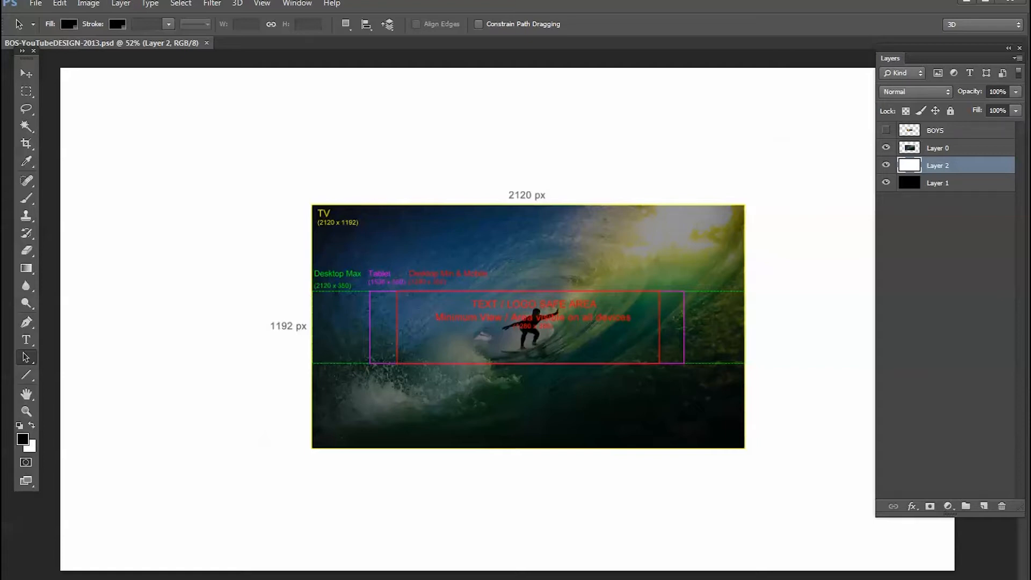
# Switch to the BOS-YouTubeDESIGN-2013.psd design in Photoshop and check its pixel dimensions.
pyautogui.click(88, 5)
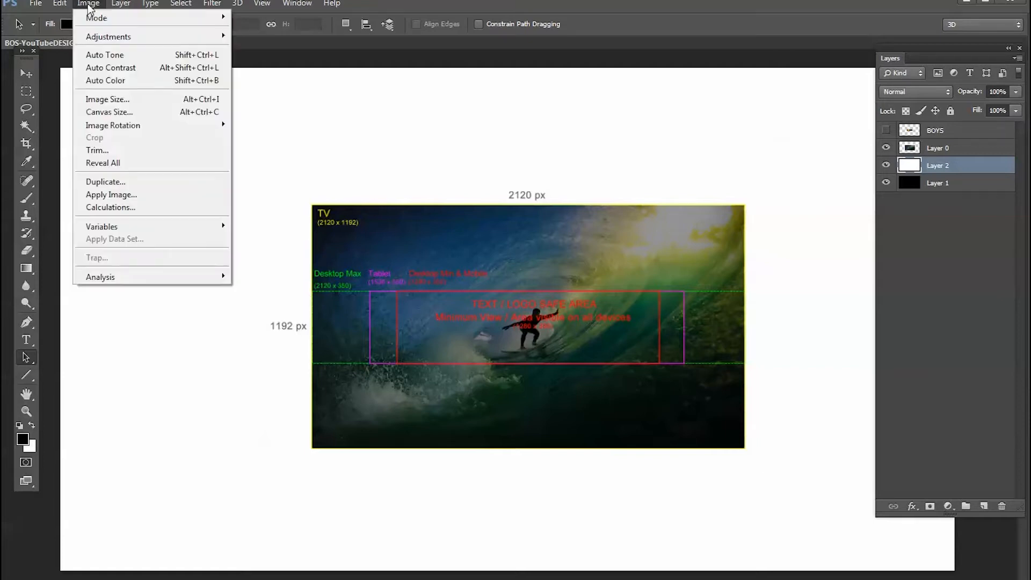
pyautogui.click(106, 99)
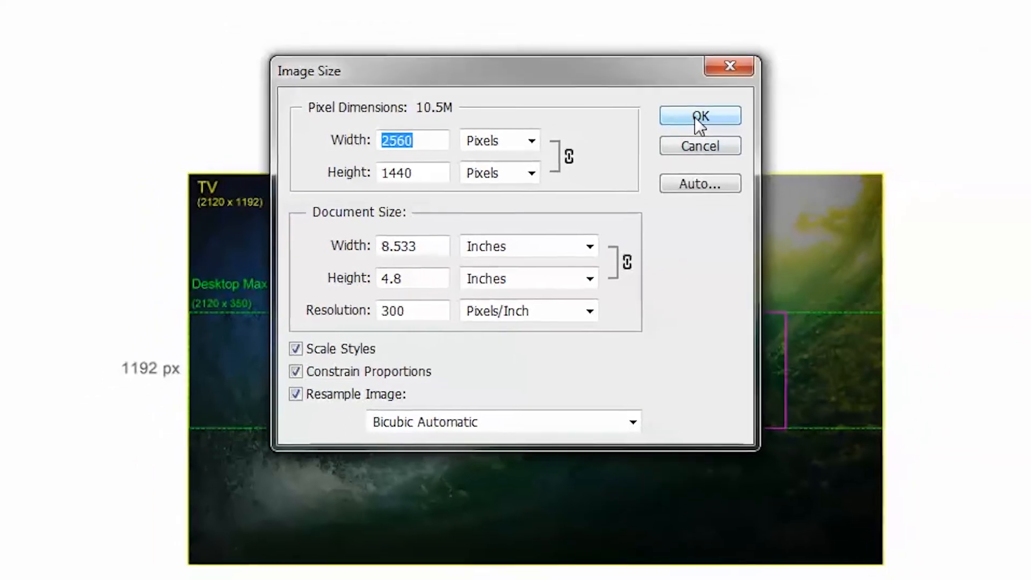
pyautogui.click(720, 113)
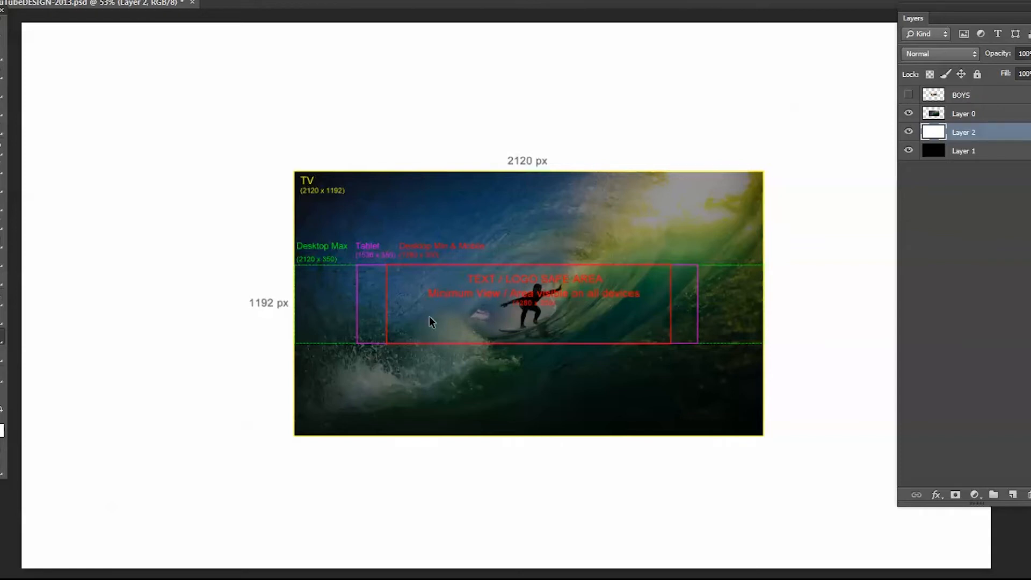
# Show the BOYS banner layer in the text/logo safe area and hide Layer 0 and Layer 2, leaving the black background.
pyautogui.keyDown('ctrl'); pyautogui.click(451, 293); pyautogui.keyUp('ctrl')
pyautogui.keyDown('ctrl'); pyautogui.click(452, 293); pyautogui.keyUp('ctrl')
pyautogui.moveTo(473, 306); pyautogui.dragTo(324, 290)
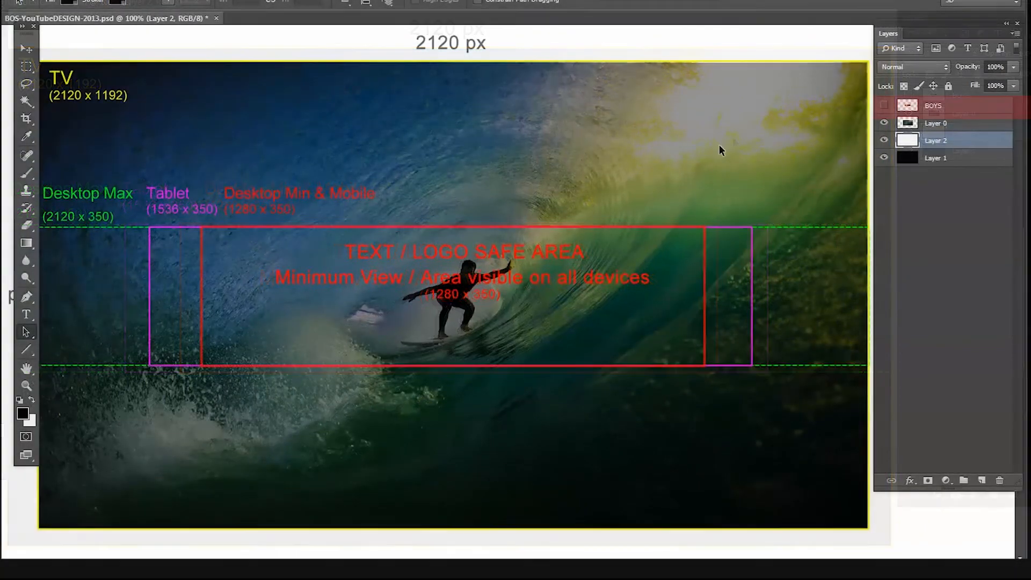
pyautogui.click(883, 109)
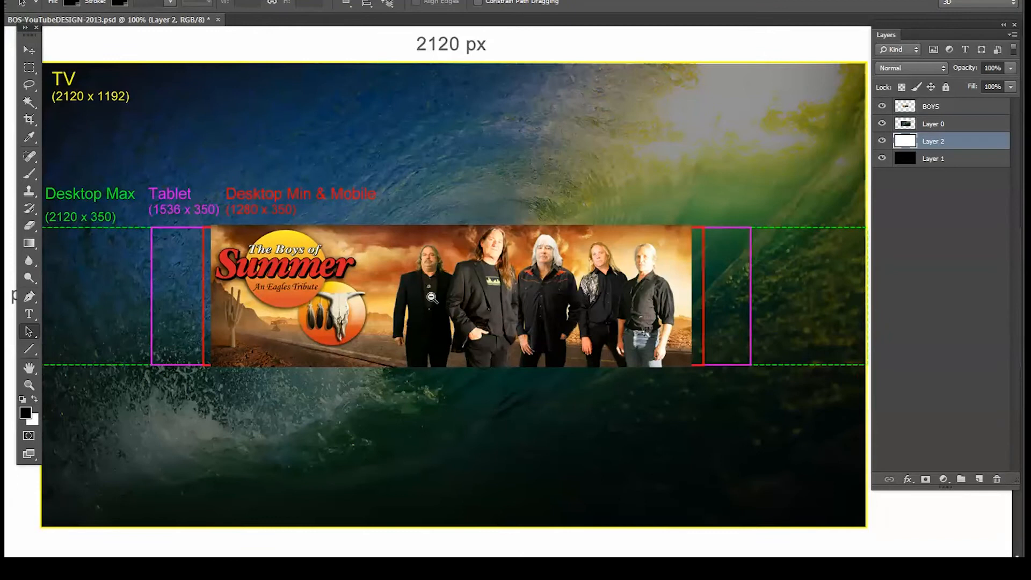
pyautogui.keyDown('alt'); pyautogui.click(432, 297); pyautogui.keyUp('alt')
pyautogui.keyDown('alt'); pyautogui.click(432, 298); pyautogui.keyUp('alt')
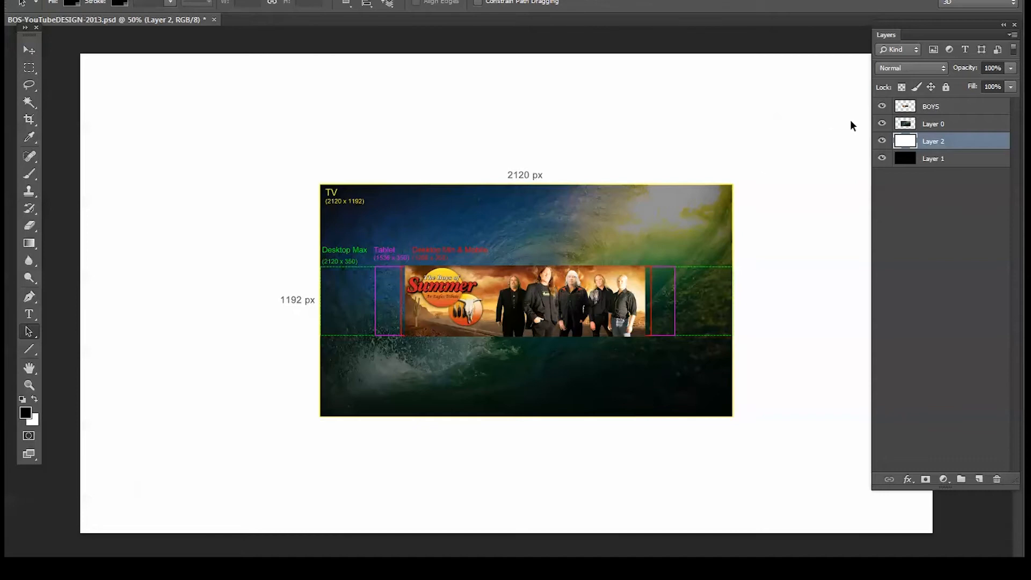
pyautogui.click(883, 124)
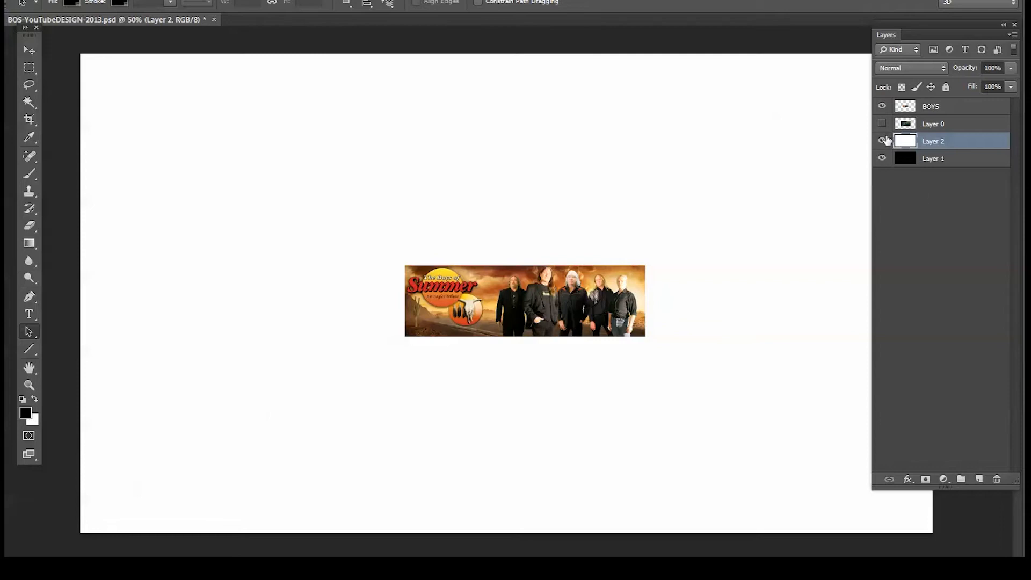
pyautogui.click(882, 141)
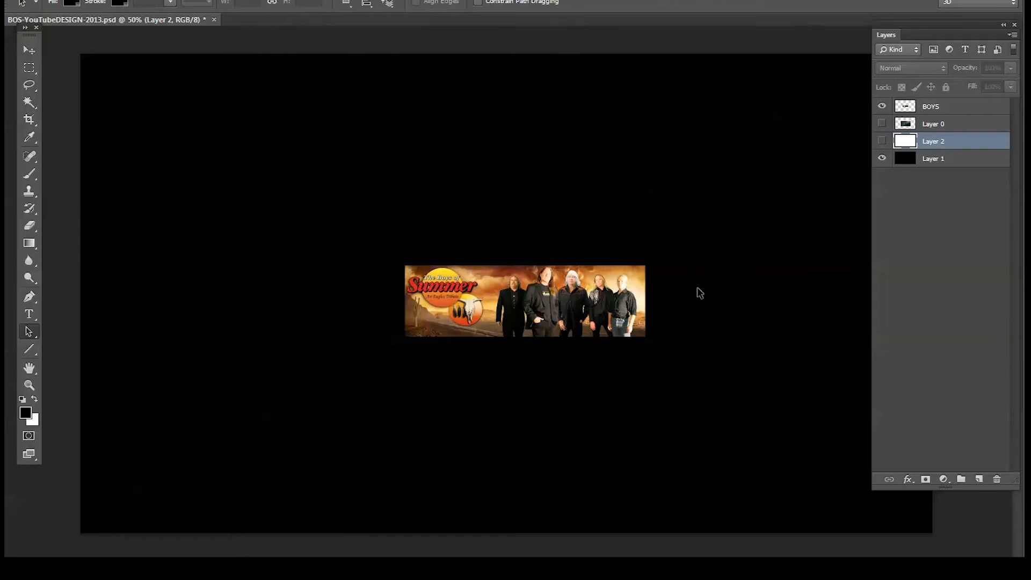
# Save a copy of the design in PNG format under the name BOS-YouTubeDESIGN-2013.
pyautogui.click(35, 0)
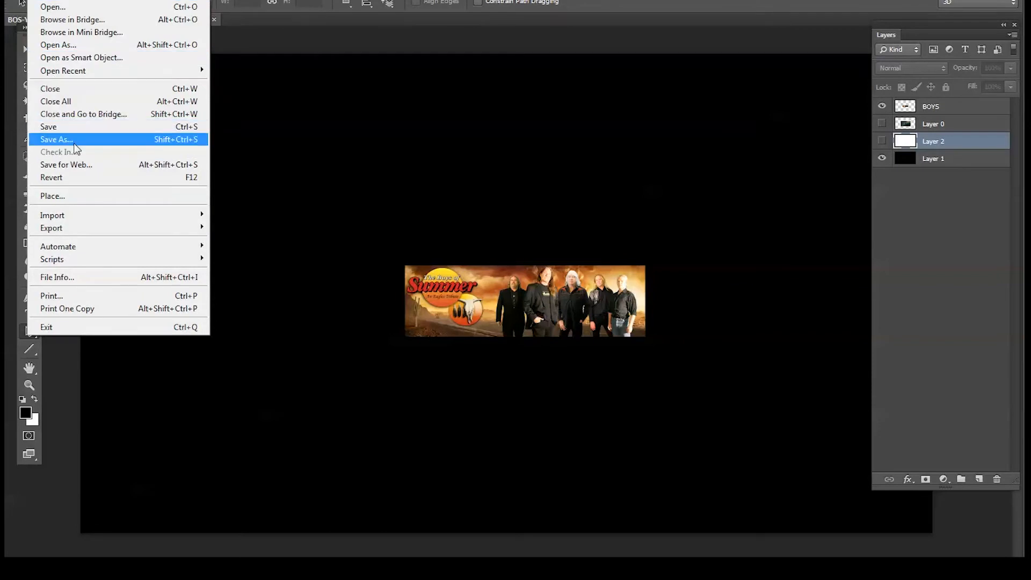
pyautogui.click(74, 141)
pyautogui.click(526, 440)
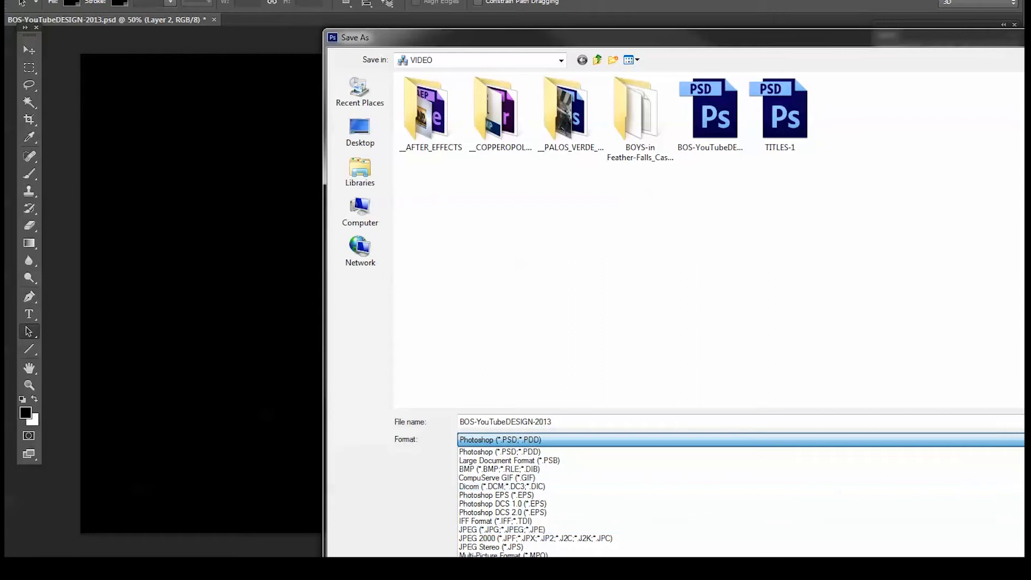
pyautogui.click(491, 579)
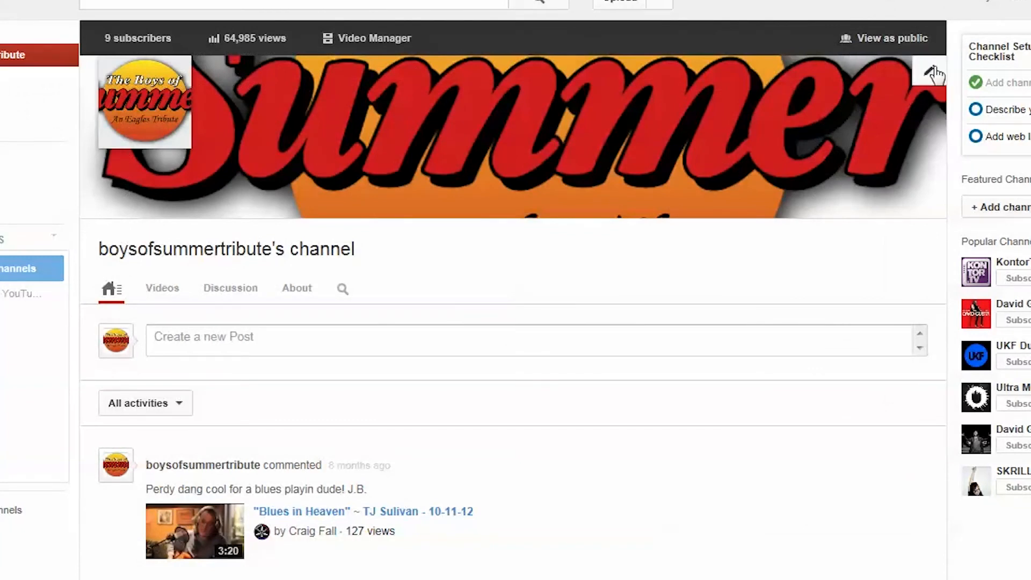
# Switch to the YouTube channel page and upload BOS-YouTubeDESIGN-2013.png from the computer as new channel art.
pyautogui.click(928, 75)
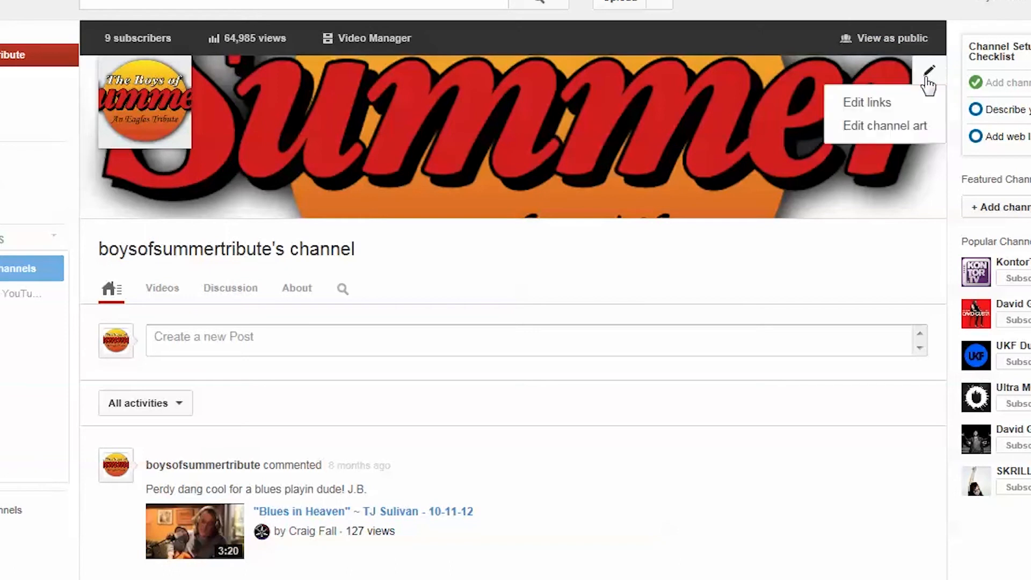
pyautogui.click(902, 127)
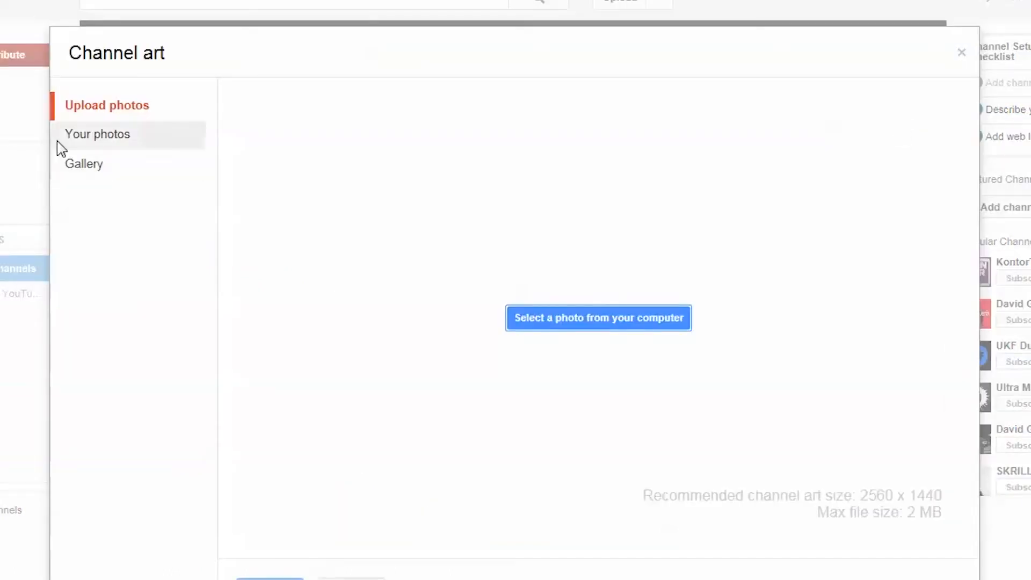
pyautogui.click(106, 102)
pyautogui.click(585, 324)
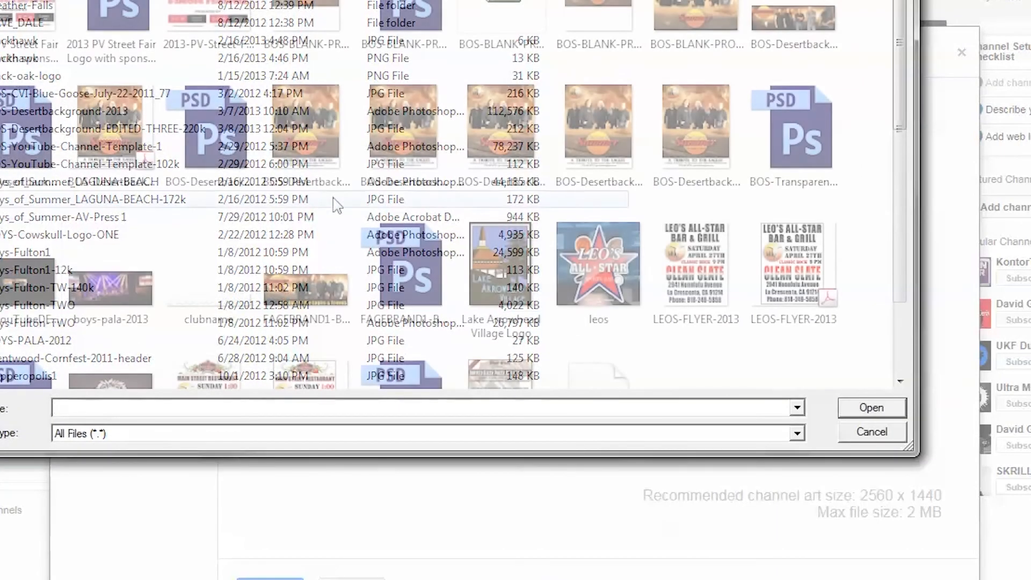
pyautogui.click(28, 278)
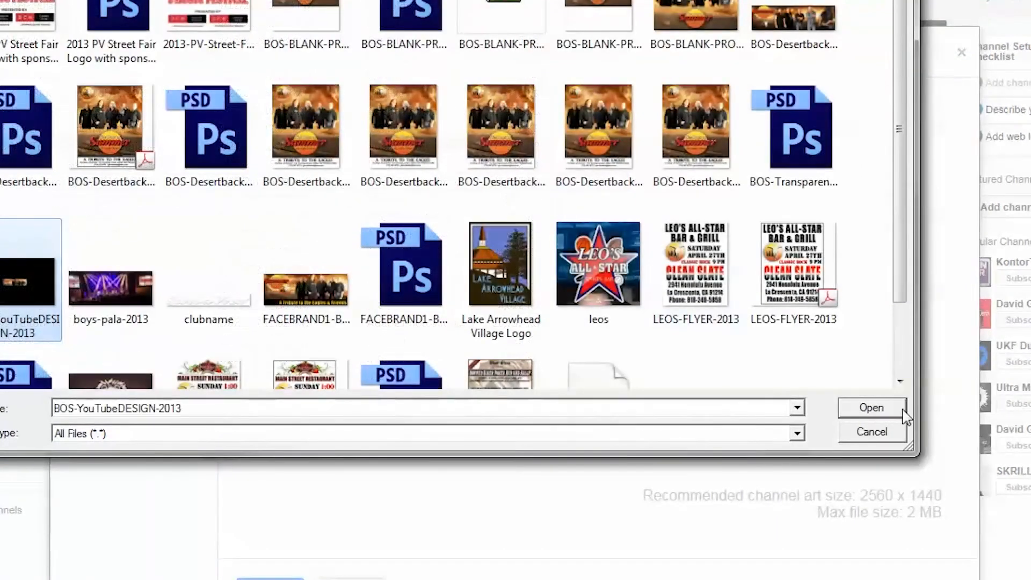
pyautogui.click(874, 414)
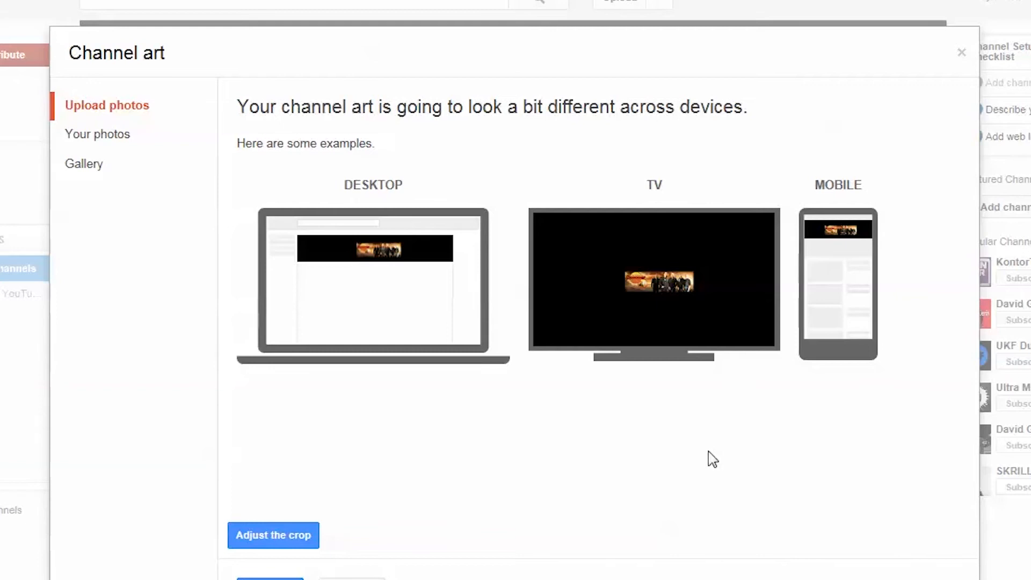
# Shrink and reposition the crop region around the band banner, and apply it as the channel art.
pyautogui.click(275, 536)
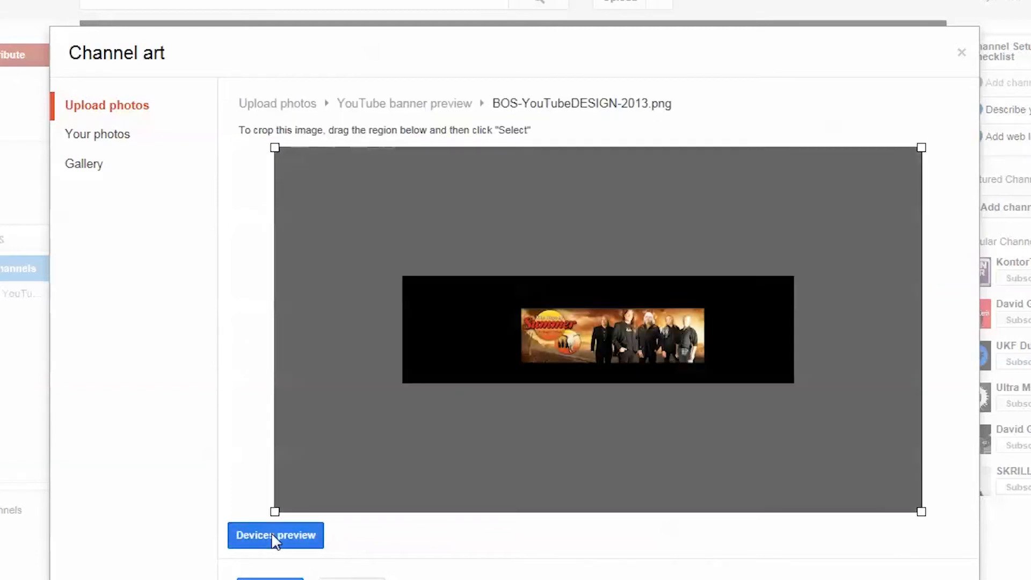
pyautogui.moveTo(274, 147); pyautogui.dragTo(499, 210)
pyautogui.moveTo(631, 345); pyautogui.dragTo(618, 319)
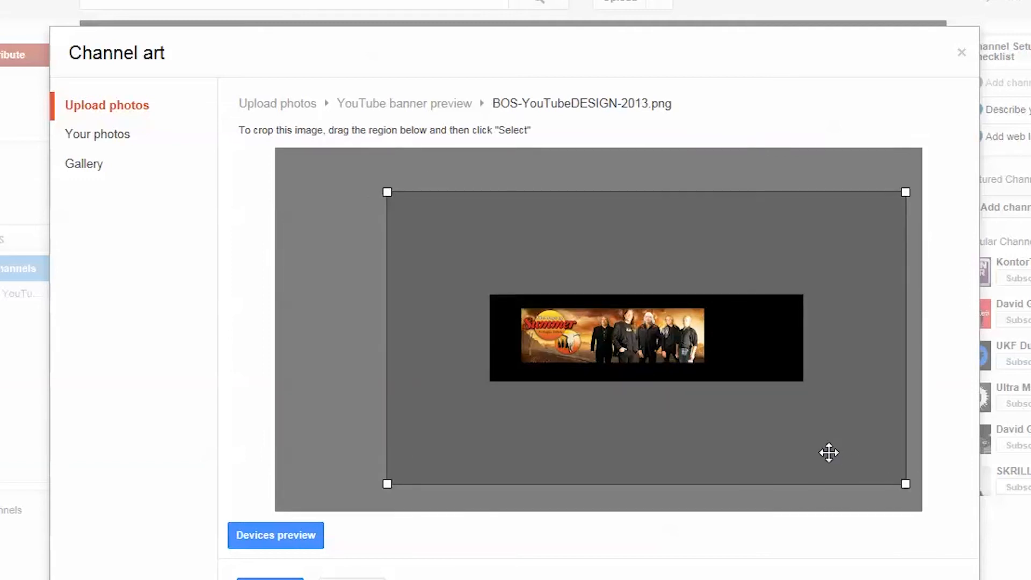
pyautogui.moveTo(907, 485)
pyautogui.mouseDown()
pyautogui.moveTo(931, 501)
pyautogui.moveTo(908, 486)
pyautogui.mouseUp()
pyautogui.moveTo(785, 442)
pyautogui.mouseDown()
pyautogui.moveTo(751, 439)
pyautogui.moveTo(764, 440)
pyautogui.mouseUp()
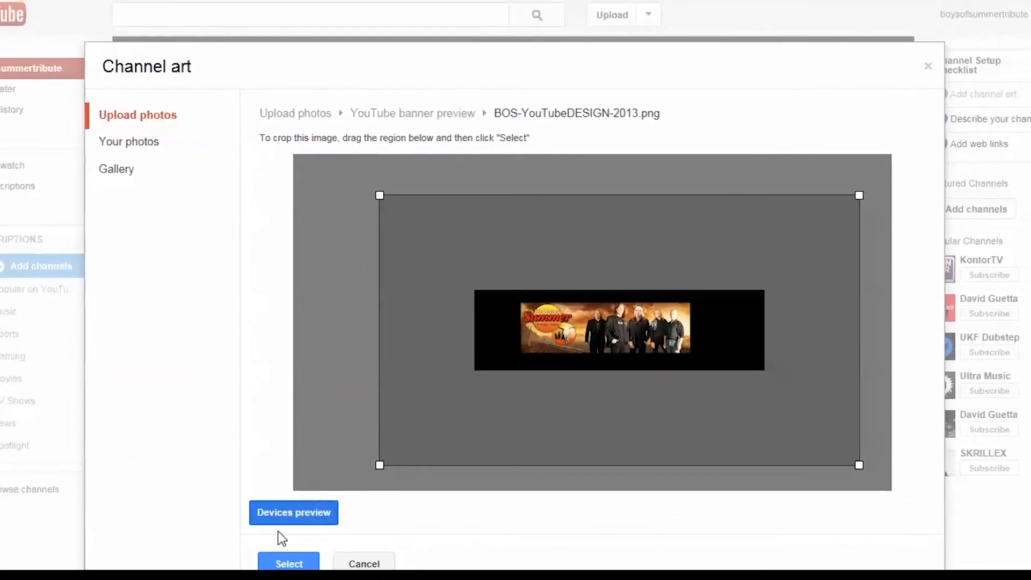
pyautogui.click(289, 563)
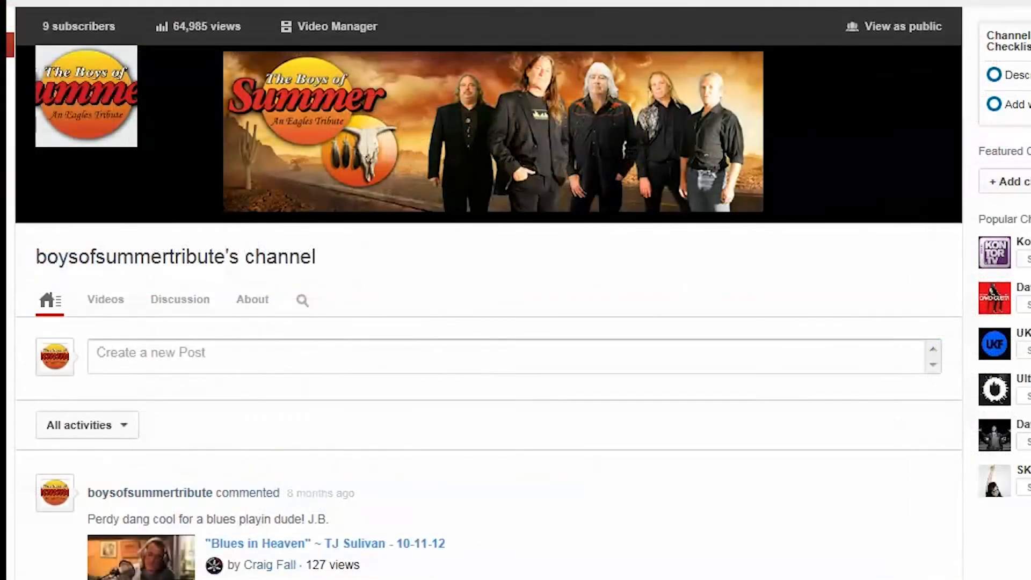
# Return to the Photoshop design, show the DESERT background layer and hide the TEMPLATE layer.
pyautogui.moveTo(1030, 322)
pyautogui.mouseDown()
pyautogui.moveTo(818, 322)
pyautogui.moveTo(1029, 322)
pyautogui.mouseUp()
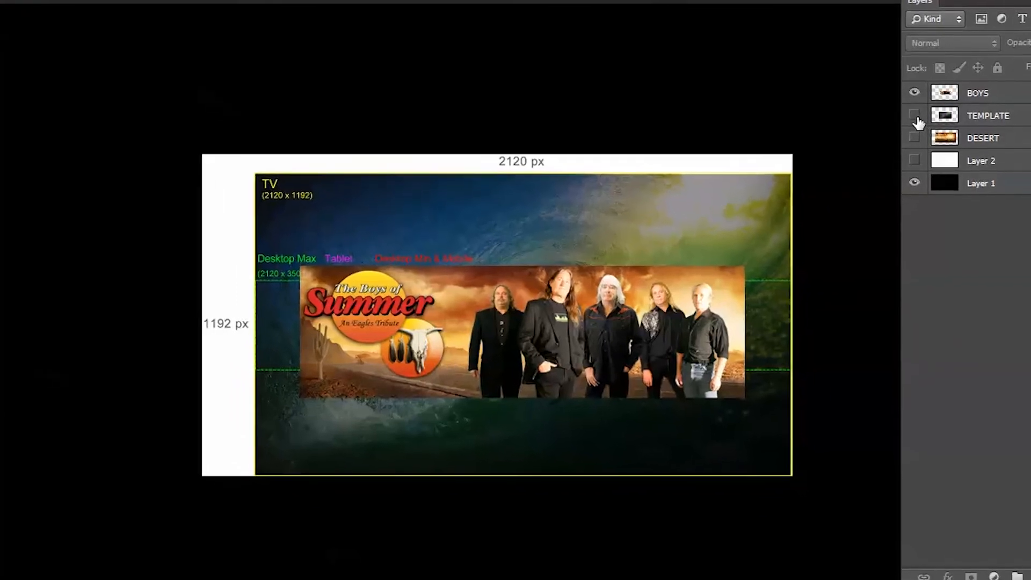
pyautogui.click(916, 134)
pyautogui.click(914, 120)
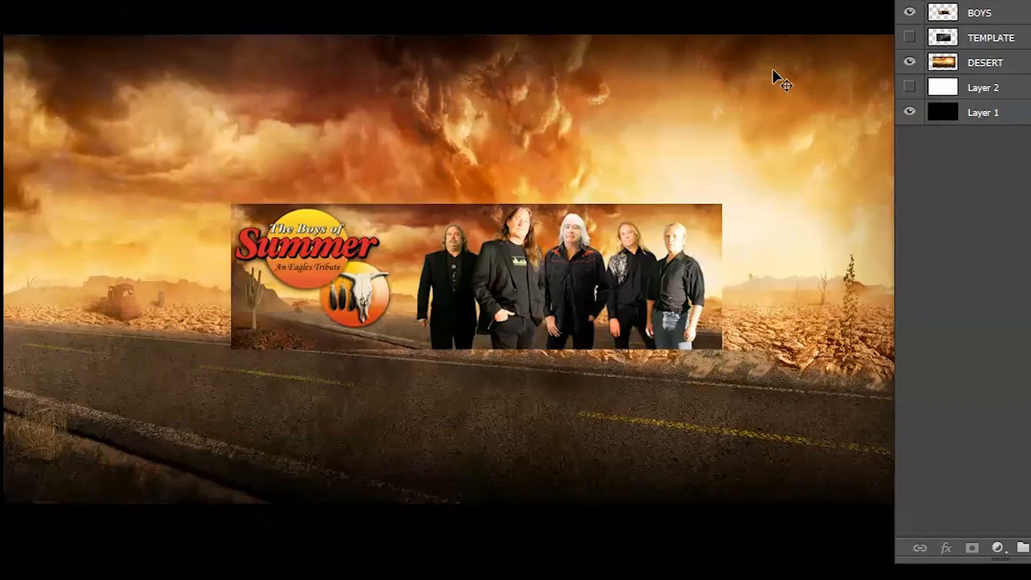
# Add a Drop Shadow layer style to the BOYS layer, adjusting its size and opacity for a soft edge around the band banner.
pyautogui.click(1012, 13)
pyautogui.click(1027, 25)
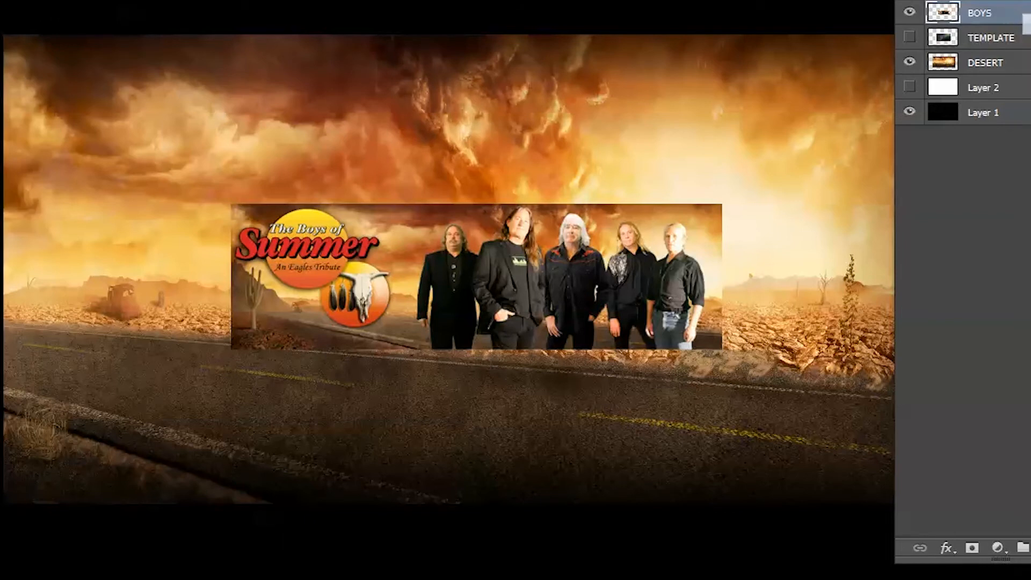
pyautogui.moveTo(976, 349); pyautogui.dragTo(973, 3)
pyautogui.click(830, 317)
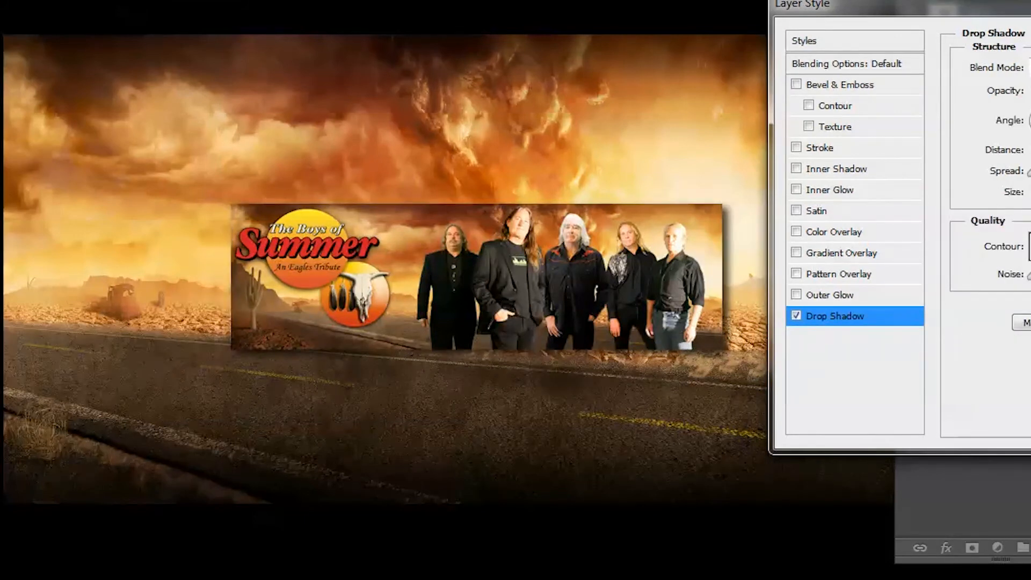
pyautogui.moveTo(1030, 194); pyautogui.dragTo(1030, 195)
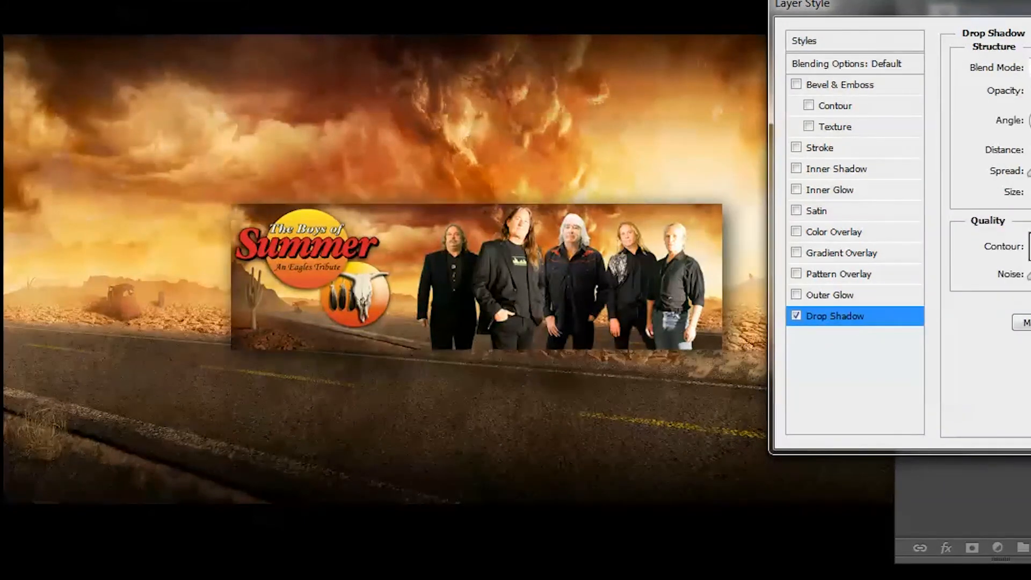
pyautogui.moveTo(1030, 91); pyautogui.dragTo(1030, 91)
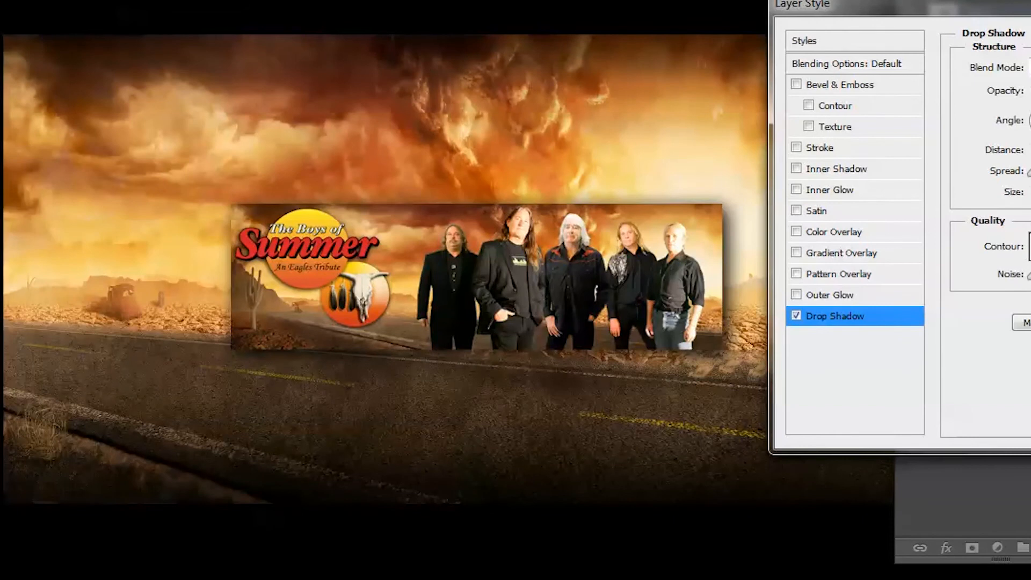
pyautogui.press('Return')
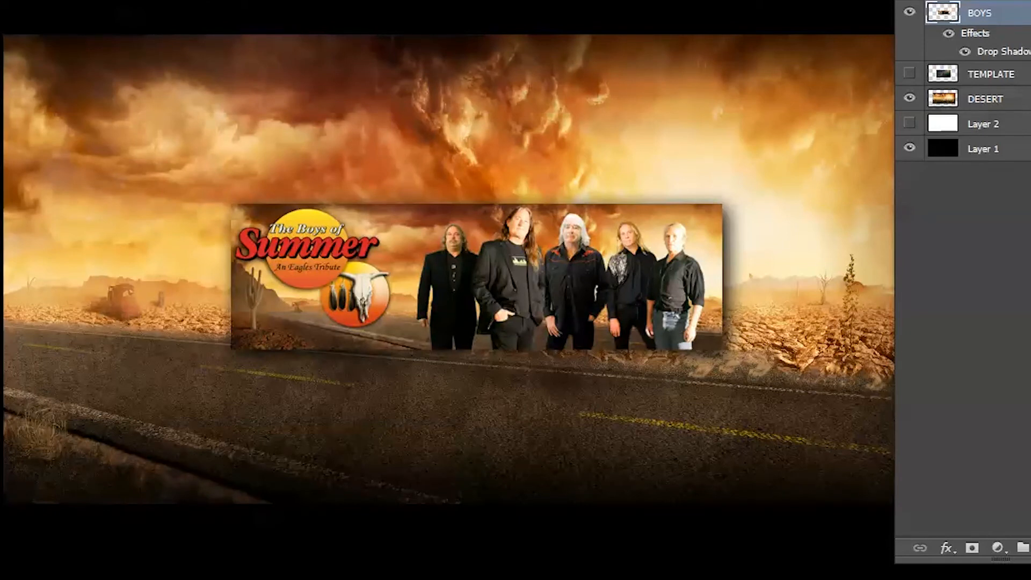
# Save the shadowed design as a PNG copy over BOS-YouTubeDESIGN-2013.png, using Smallest / Slow compression and no interlacing.
pyautogui.click(587, 3)
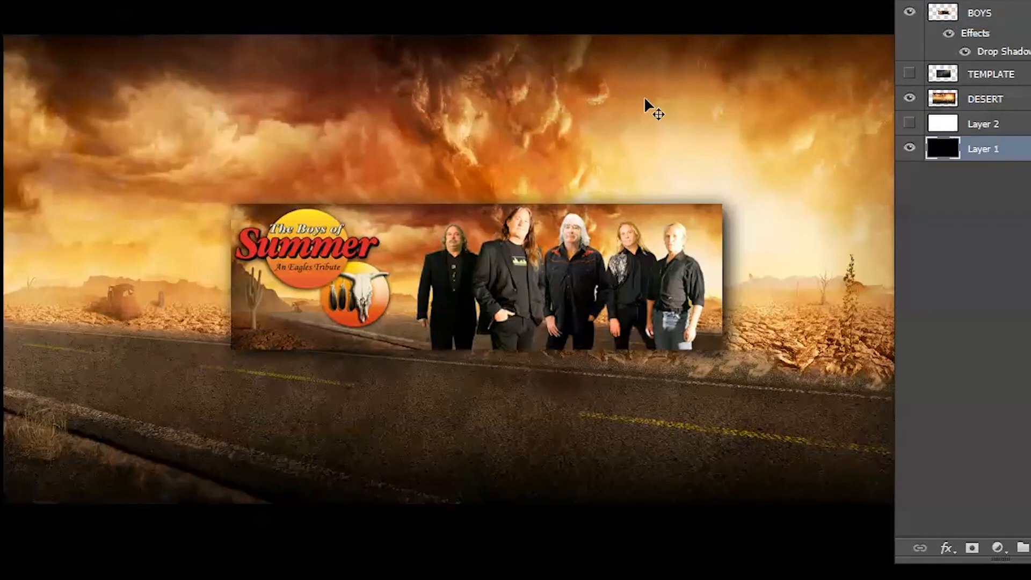
pyautogui.hotkey('ctrl', 'shift', 's')
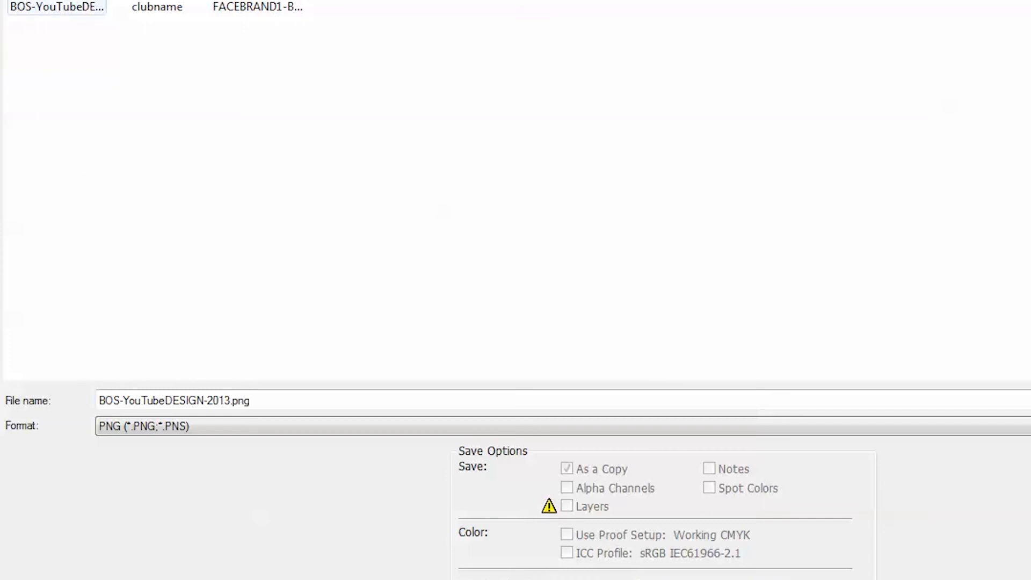
pyautogui.click(16, 6)
pyautogui.press('Return')
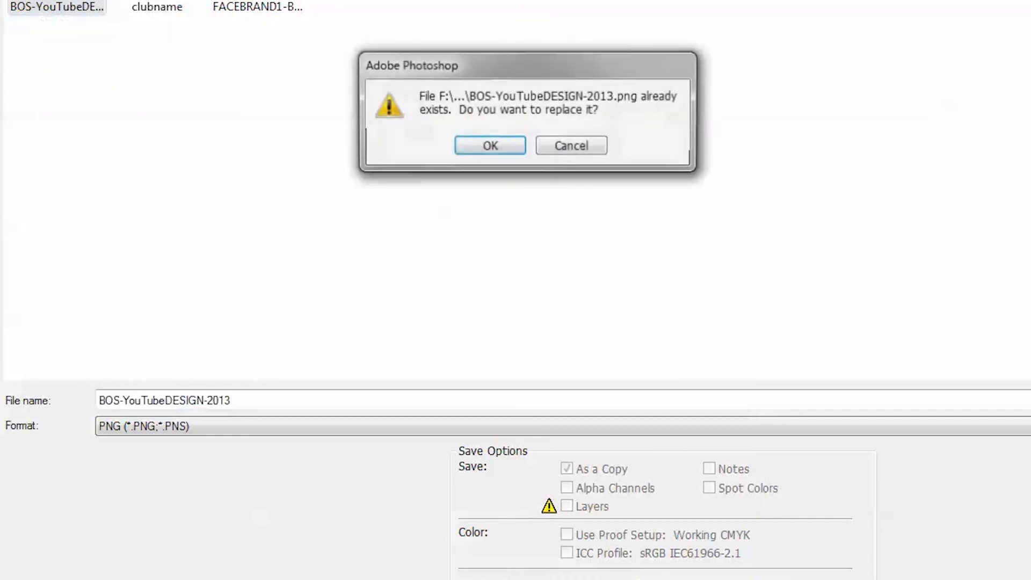
pyautogui.click(511, 149)
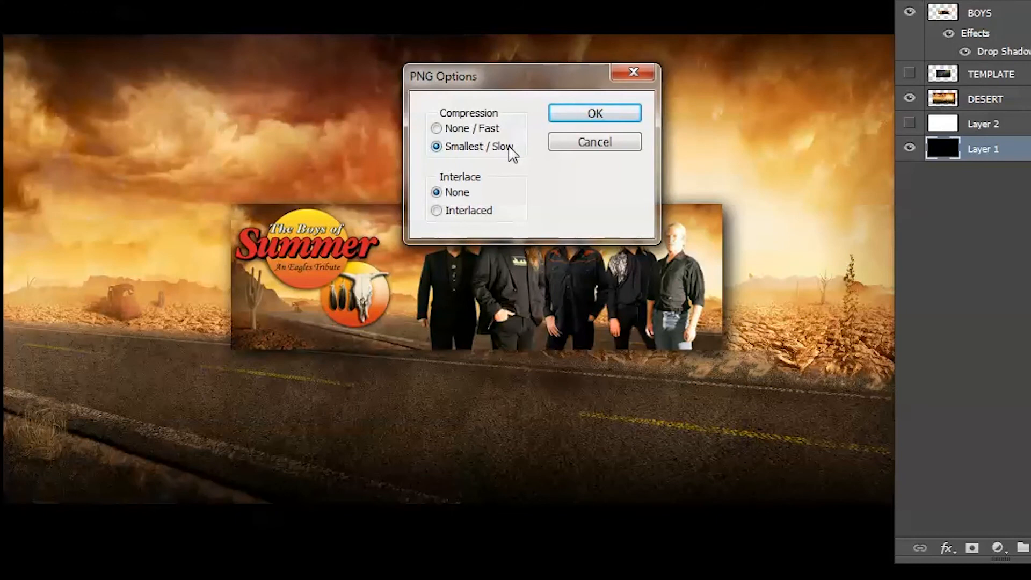
pyautogui.click(579, 115)
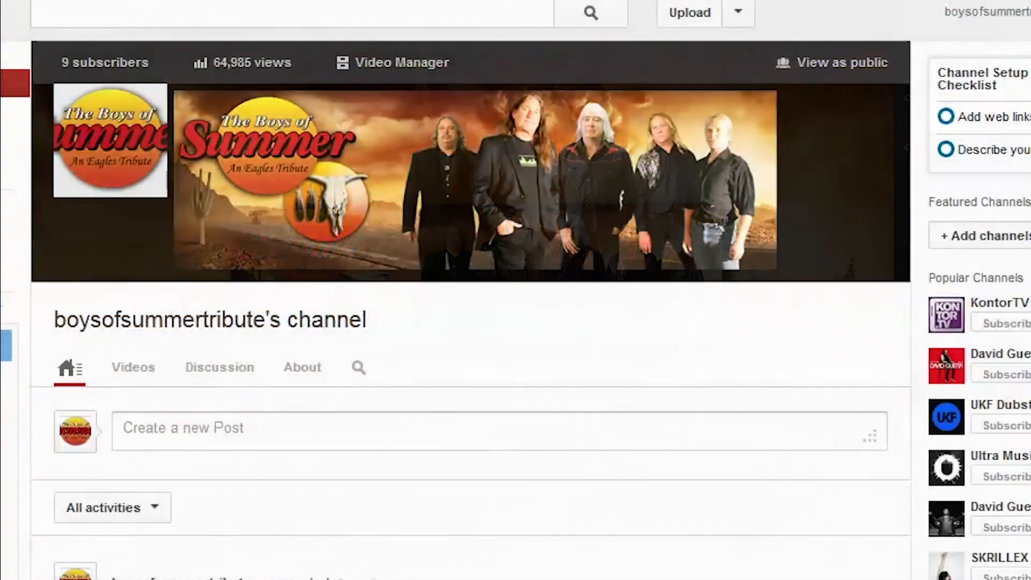
# On the YouTube channel page, start editing the channel art and upload the updated BOS-YouTubeDESIGN-2013.png.
pyautogui.moveTo(616, 125)
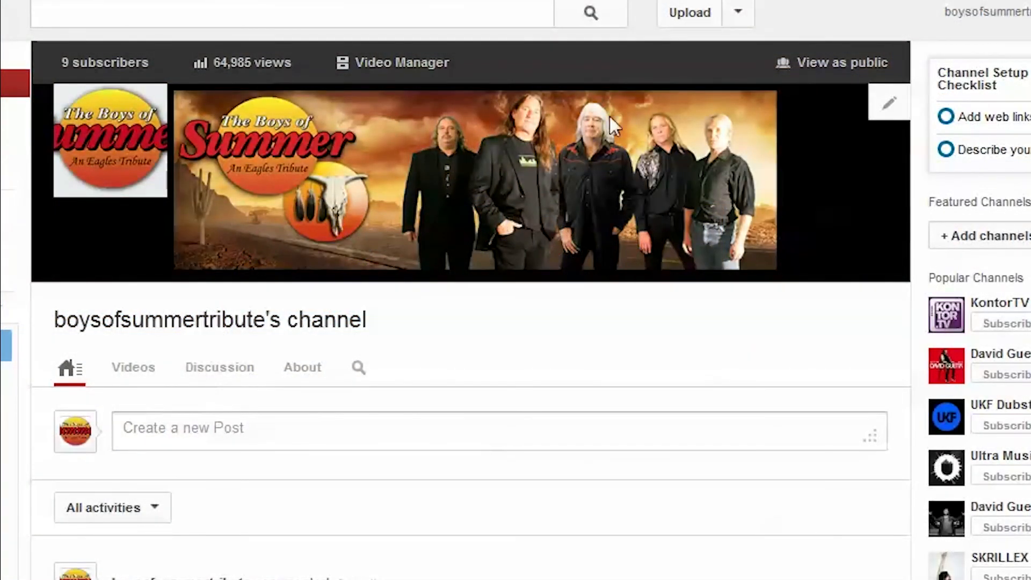
pyautogui.click(881, 110)
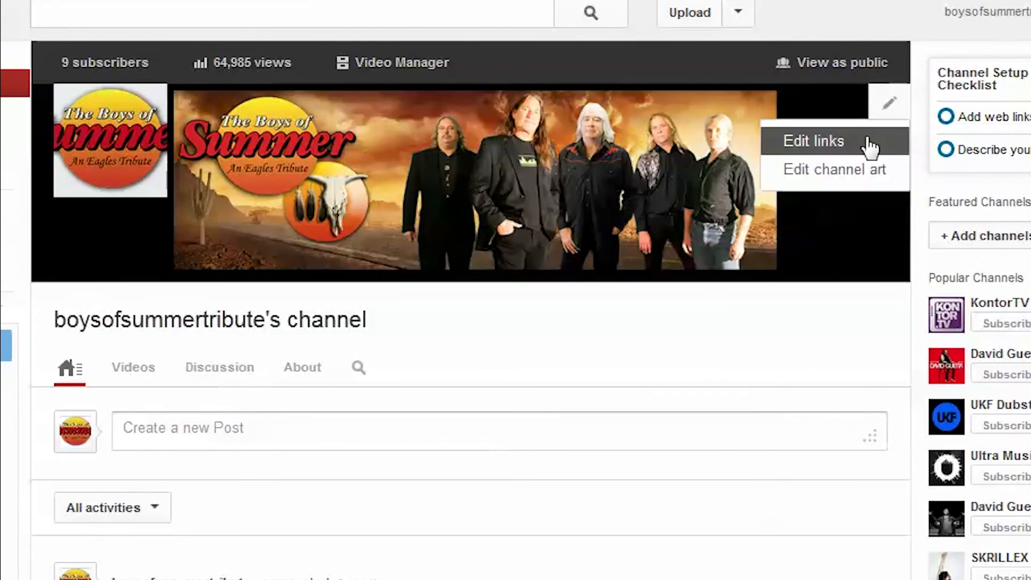
pyautogui.click(865, 175)
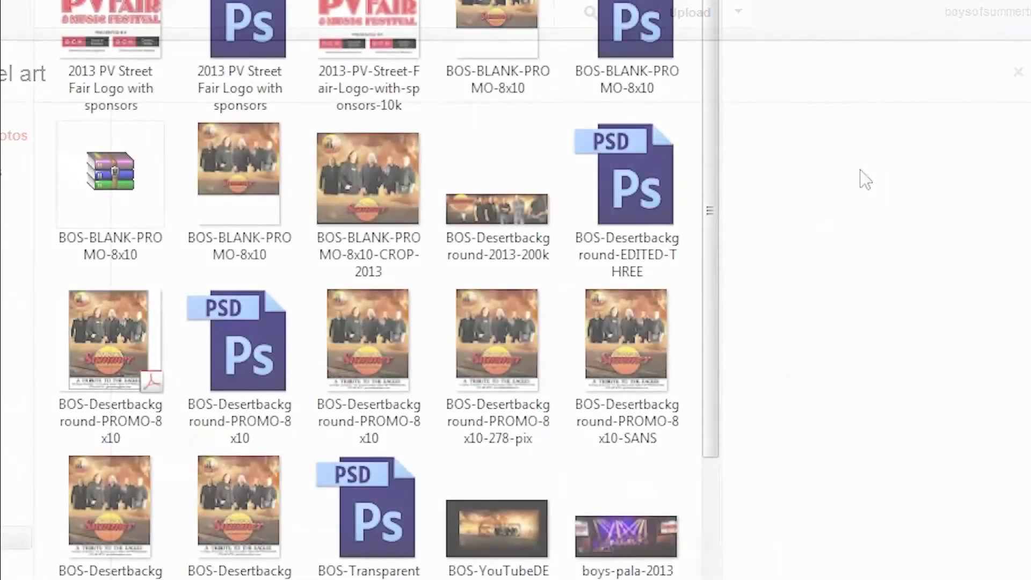
pyautogui.click(518, 536)
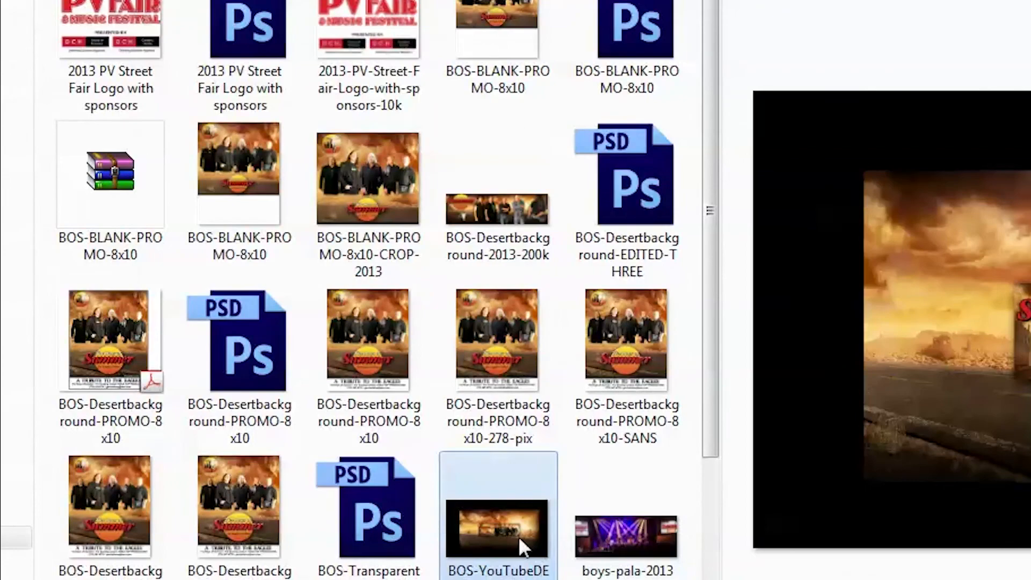
pyautogui.doubleClick(490, 527)
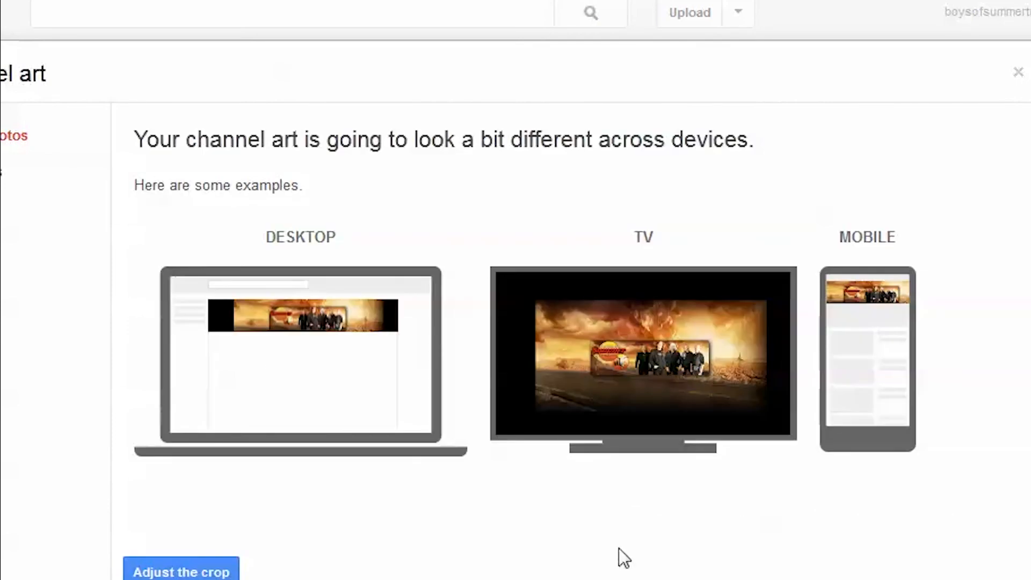
# Tighten and center the crop region on the band banner with some desert background around it, and apply it as the channel art.
pyautogui.click(183, 572)
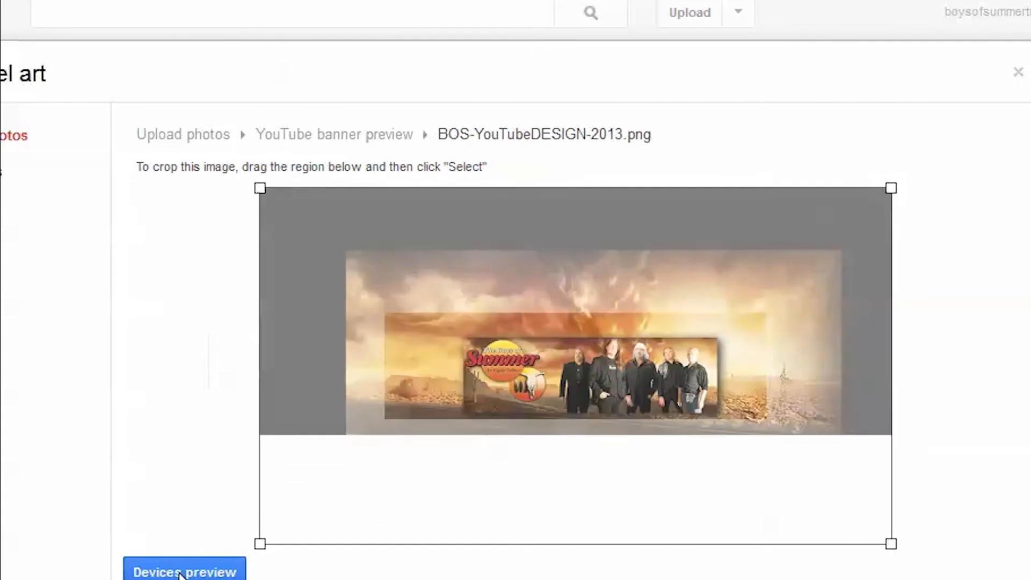
pyautogui.moveTo(271, 194); pyautogui.dragTo(316, 220)
pyautogui.moveTo(526, 336)
pyautogui.mouseDown()
pyautogui.moveTo(513, 325)
pyautogui.moveTo(517, 336)
pyautogui.mouseUp()
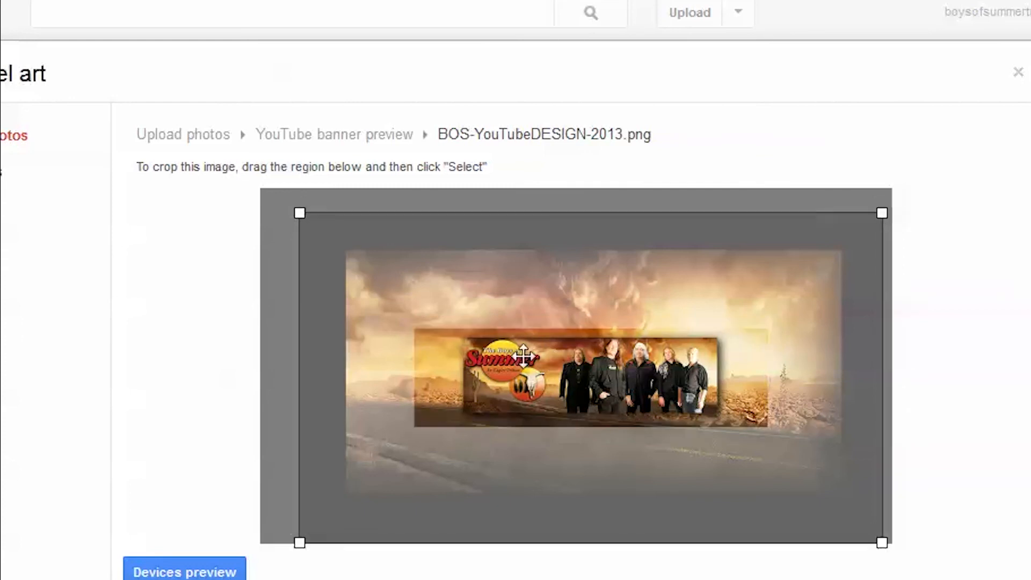
pyautogui.moveTo(299, 213); pyautogui.dragTo(315, 223)
pyautogui.moveTo(581, 385)
pyautogui.mouseDown()
pyautogui.moveTo(570, 373)
pyautogui.moveTo(570, 382)
pyautogui.mouseUp()
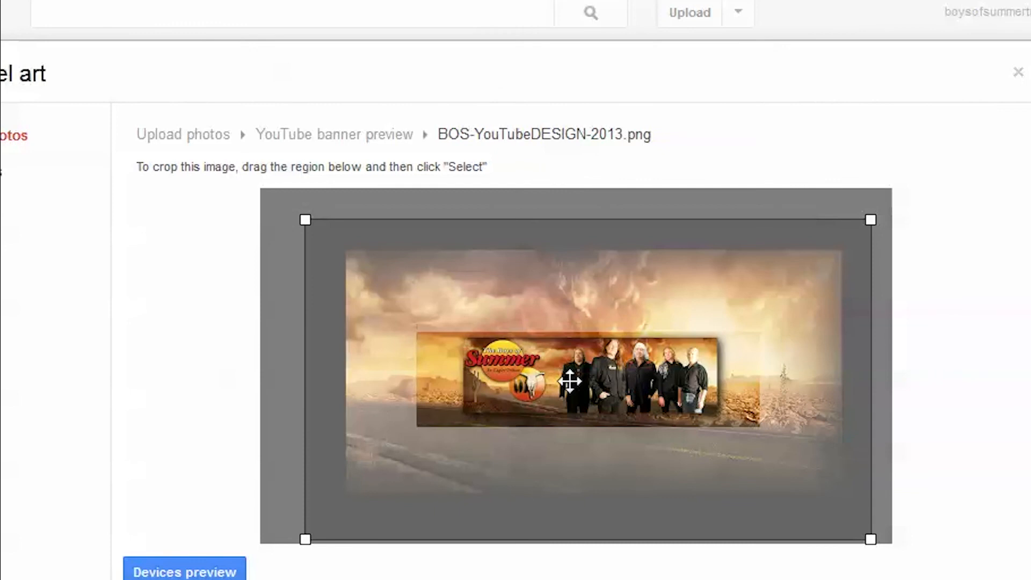
pyautogui.moveTo(305, 219); pyautogui.dragTo(316, 226)
pyautogui.moveTo(590, 371); pyautogui.dragTo(587, 369)
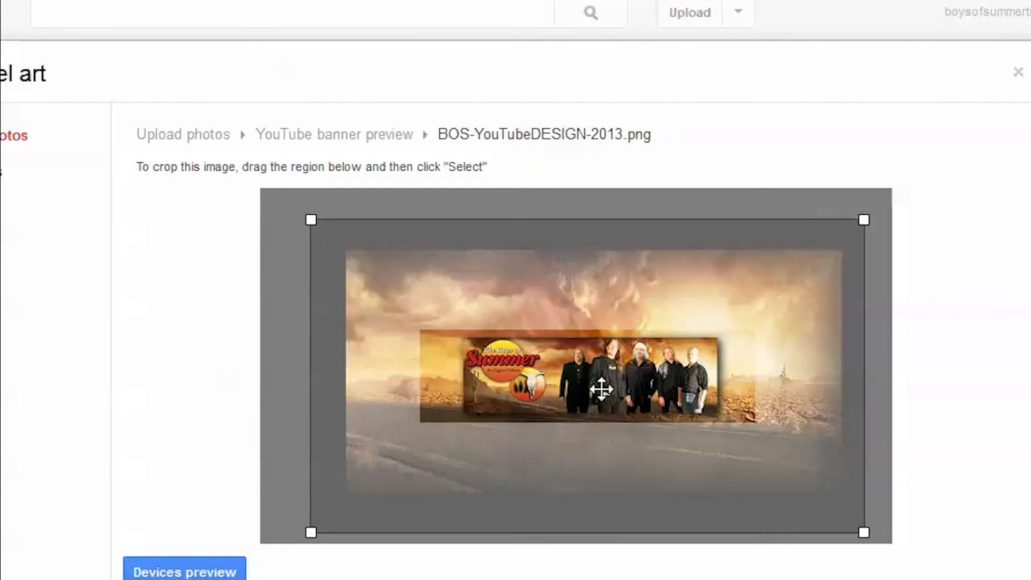
pyautogui.moveTo(615, 391); pyautogui.dragTo(621, 395)
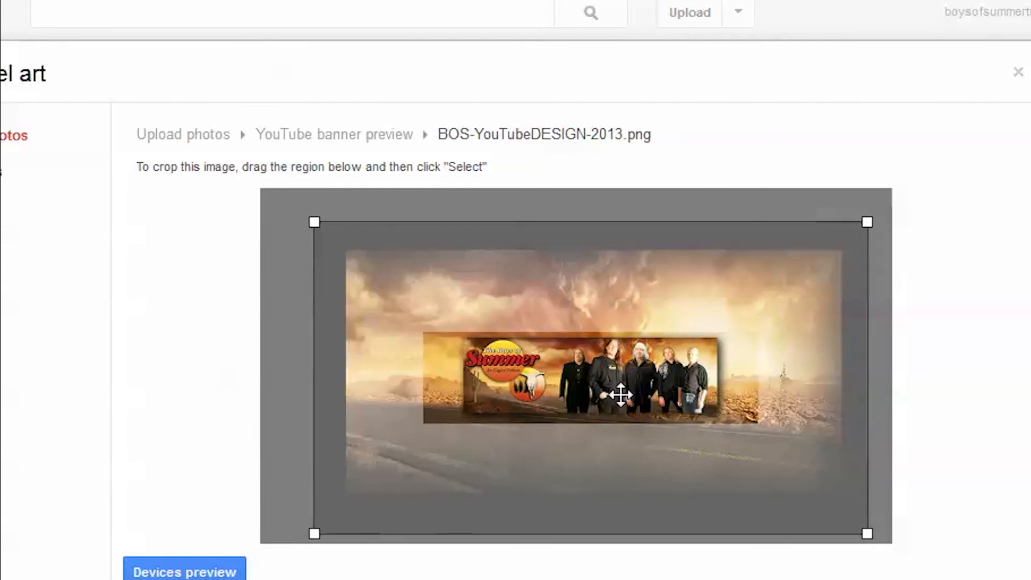
pyautogui.click(186, 579)
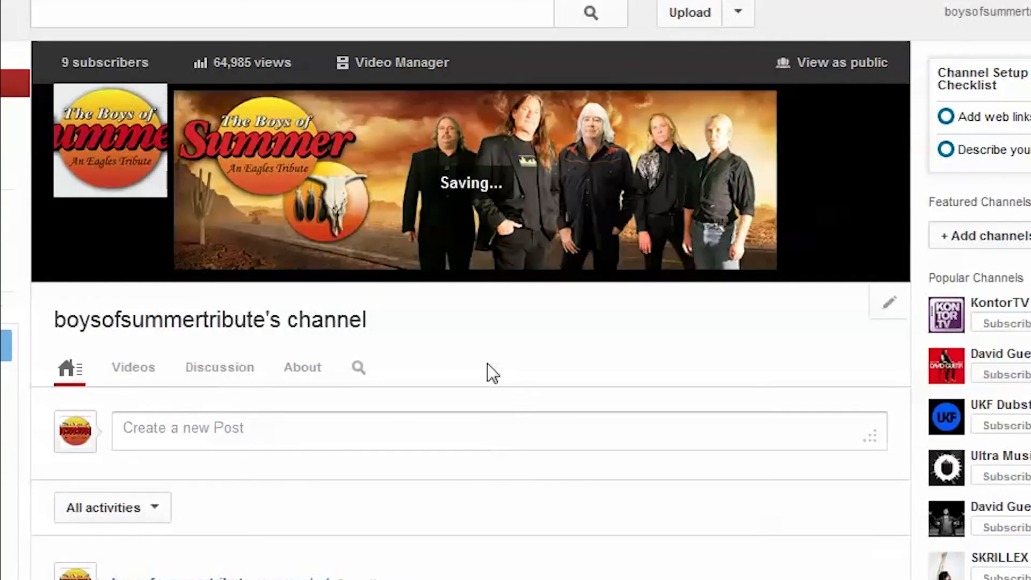